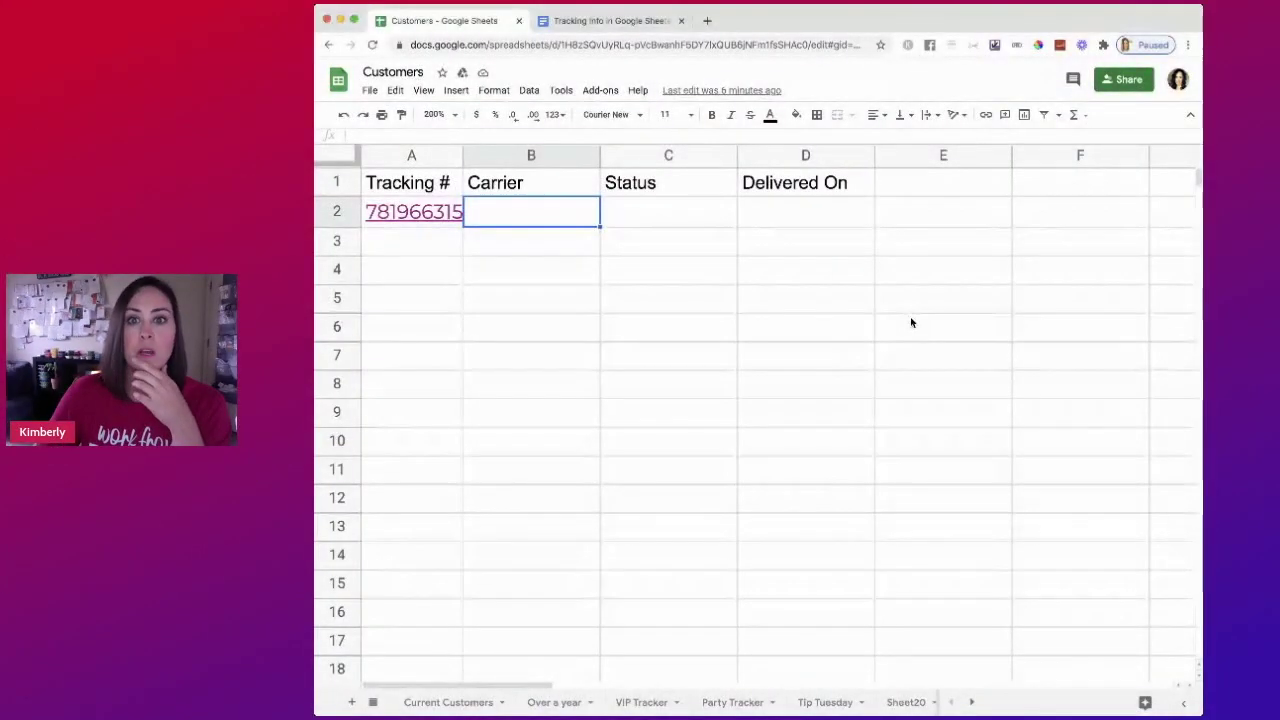
Select and copy the complete pink IMPORTJSON script from the Tracking Info in Google Sheets document.
{"action": "left_click", "coordinate": [608, 21]}
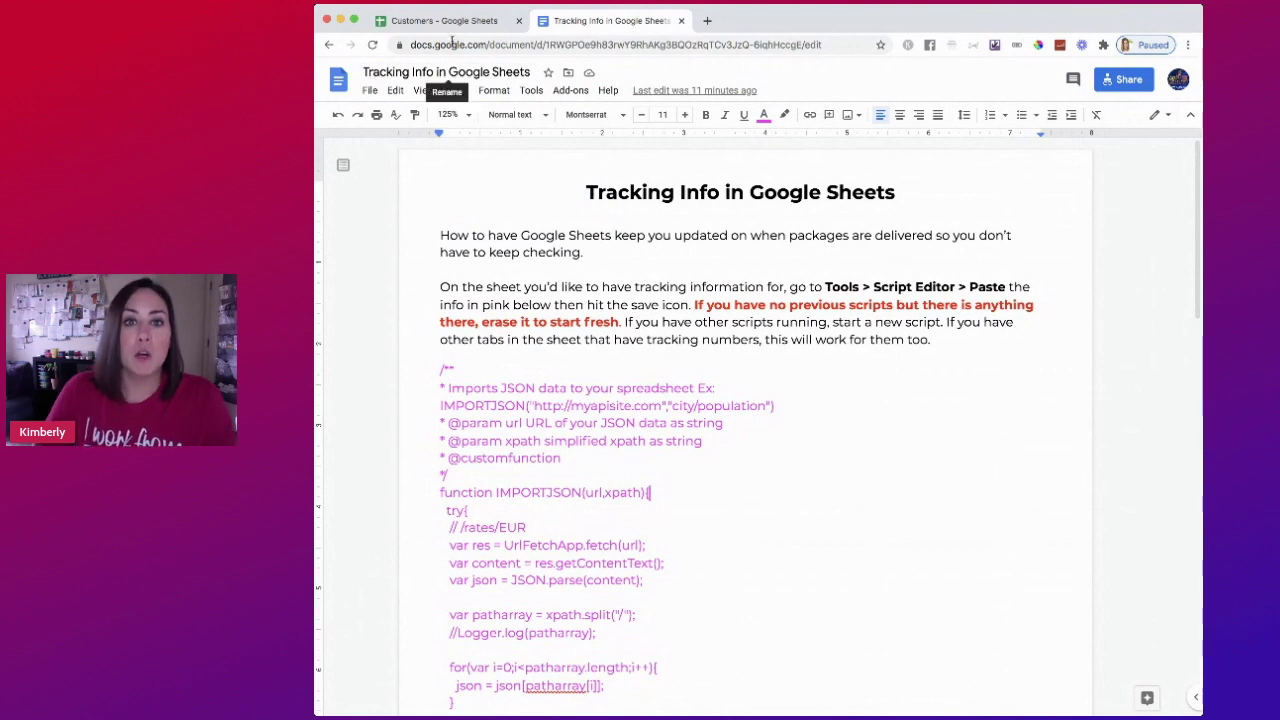
{"action": "scroll", "coordinate": [868, 300], "scroll_direction": "down", "scroll_amount": 1}
{"action": "scroll", "coordinate": [876, 296], "scroll_direction": "down", "scroll_amount": 2}
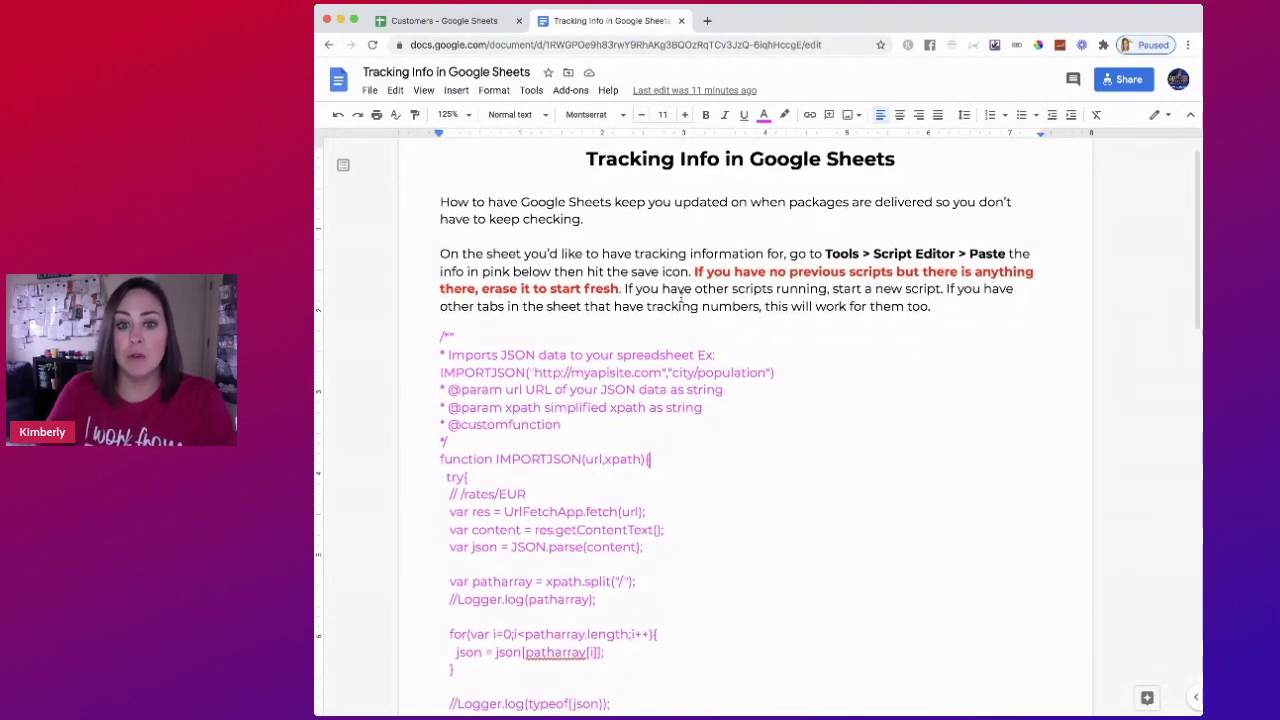
{"action": "scroll", "coordinate": [667, 306], "scroll_direction": "down", "scroll_amount": 6}
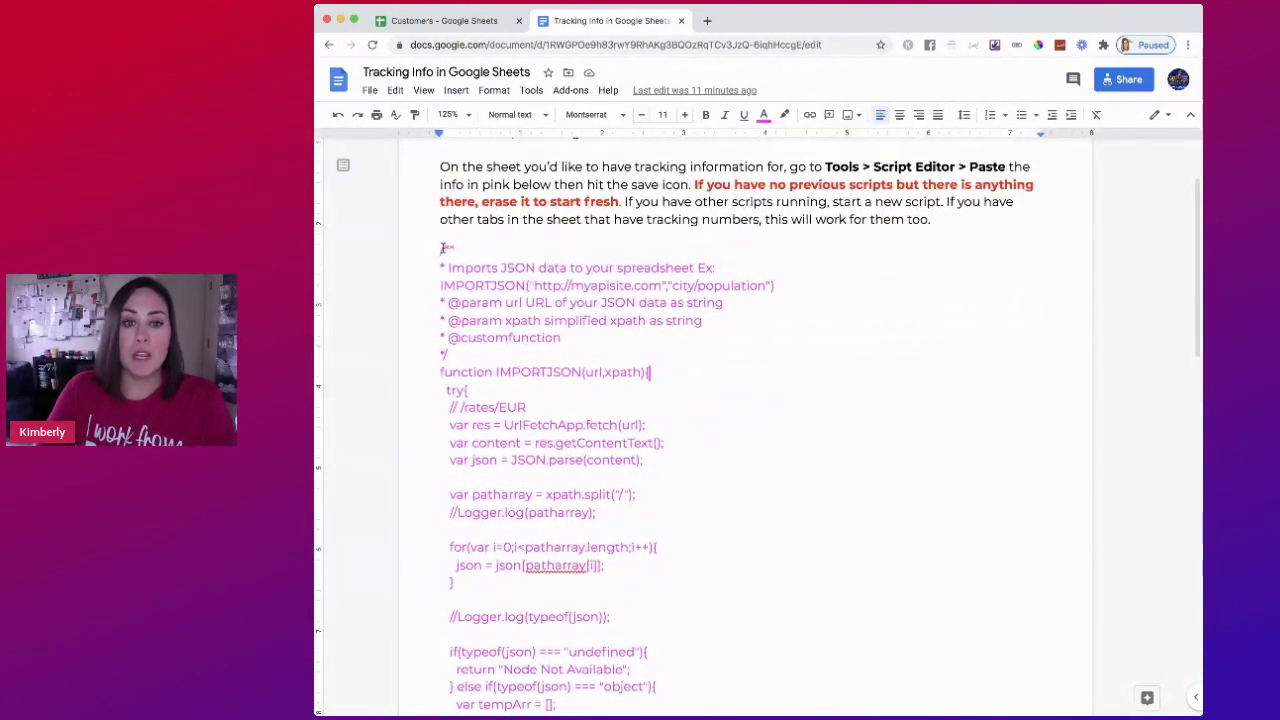
{"action": "left_click_drag", "start_coordinate": [437, 245], "coordinate": [640, 491]}
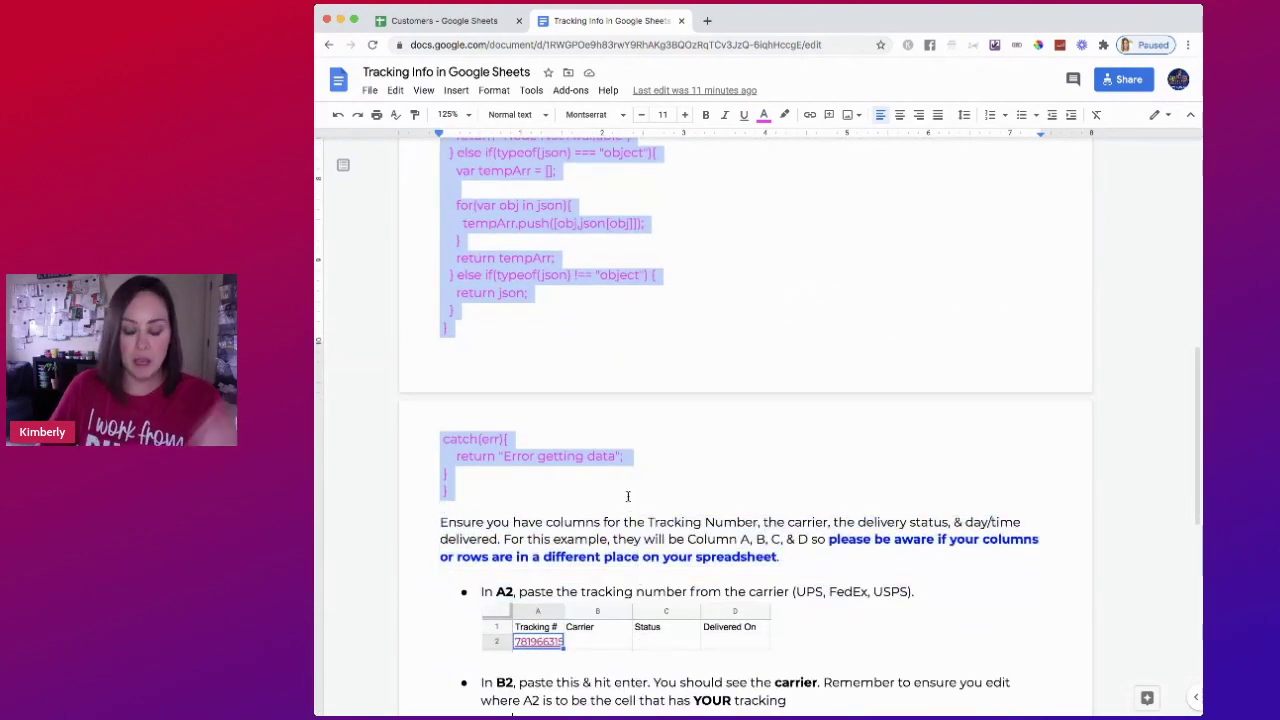
Open the script editor from the Customers spreadsheet and add a new script file named Packages.
{"action": "key", "text": "ctrl+shift+Tab"}
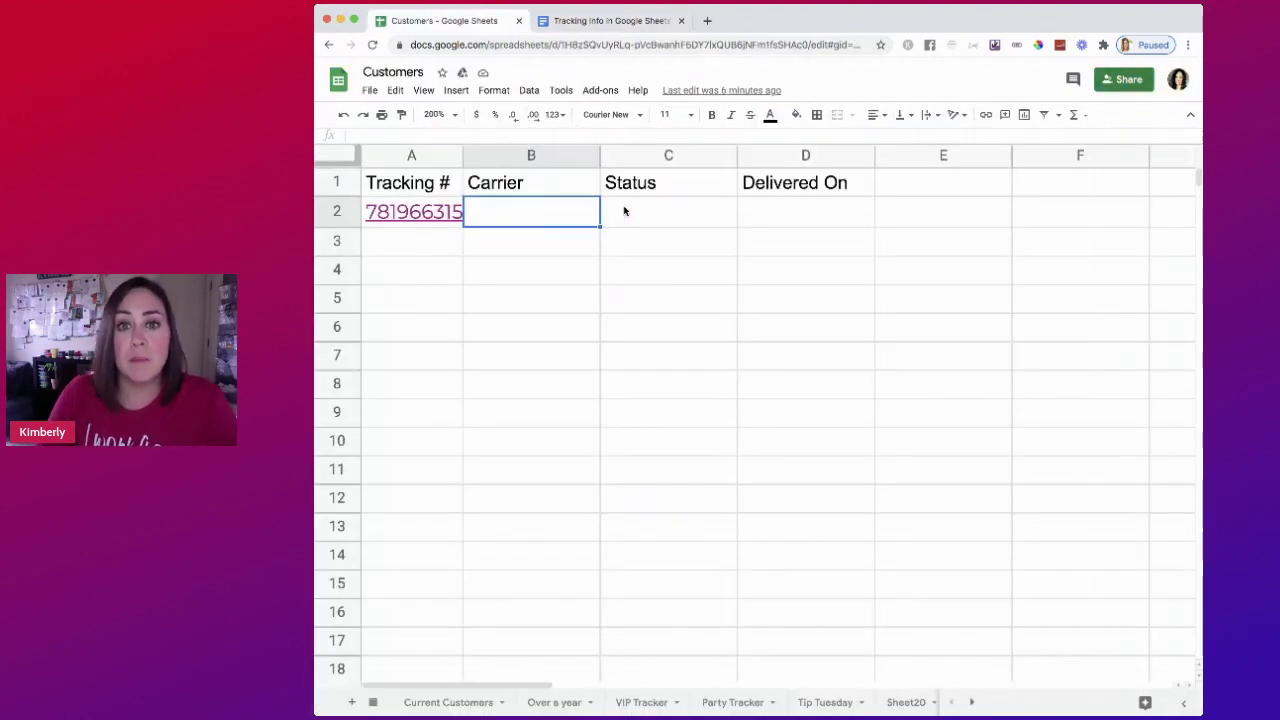
{"action": "left_click", "coordinate": [561, 91]}
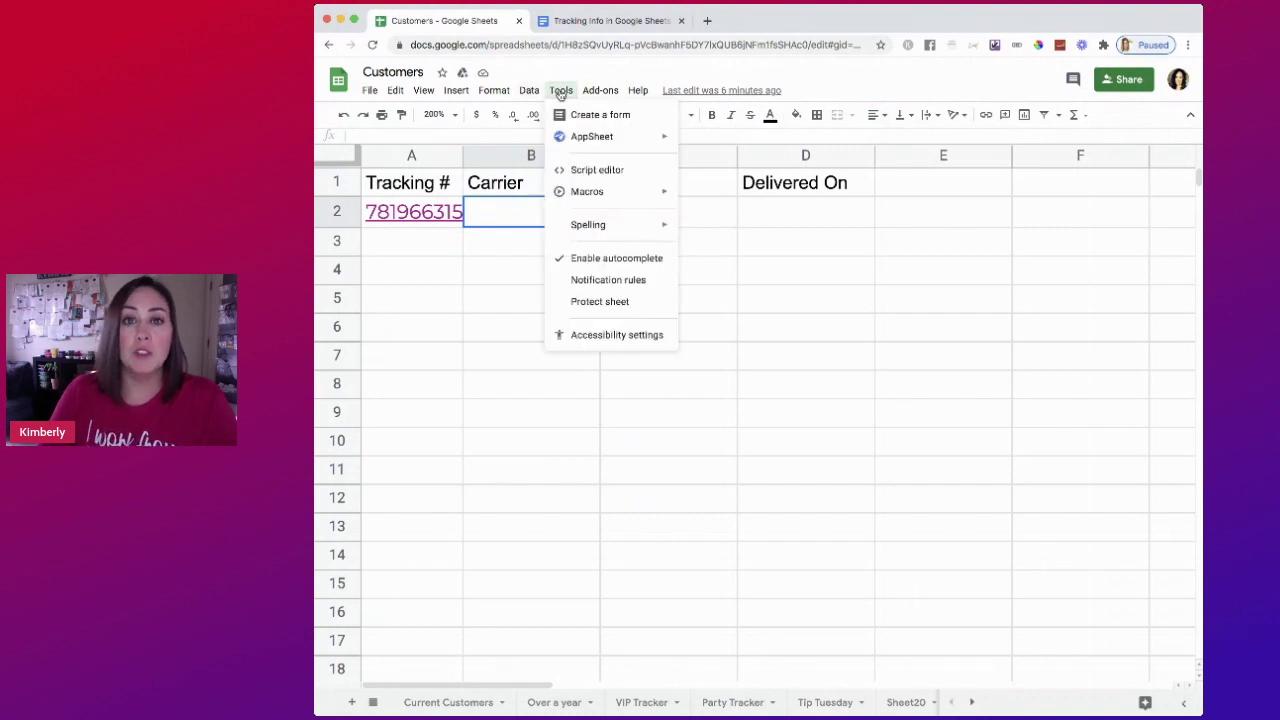
{"action": "left_click", "coordinate": [600, 170]}
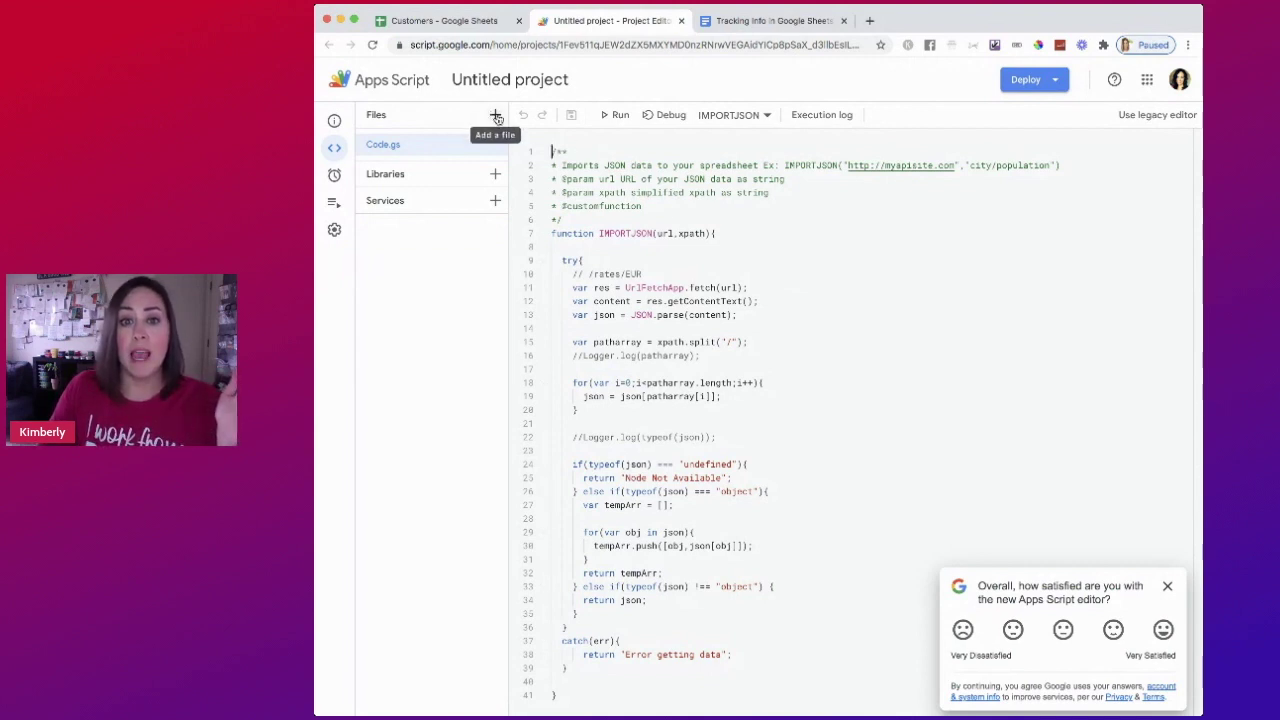
{"action": "left_click", "coordinate": [496, 116]}
{"action": "left_click", "coordinate": [512, 145]}
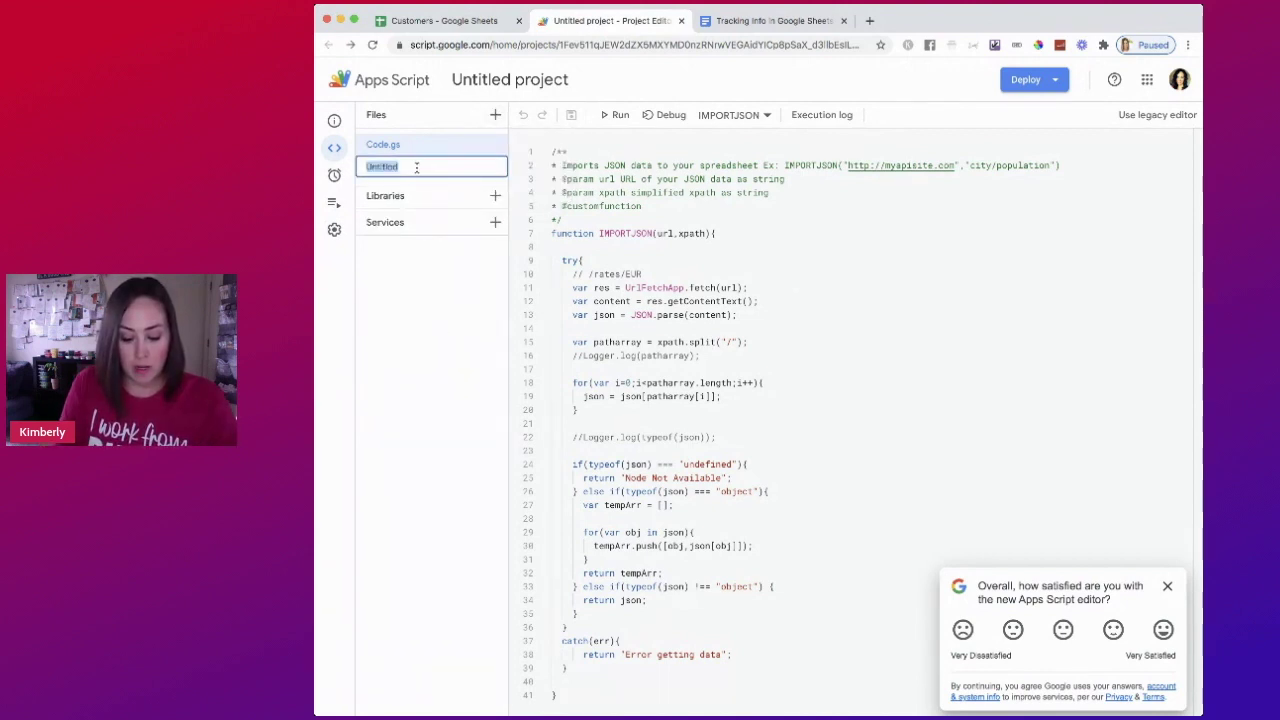
{"action": "type", "text": "Packages"}
{"action": "key", "text": "Return"}
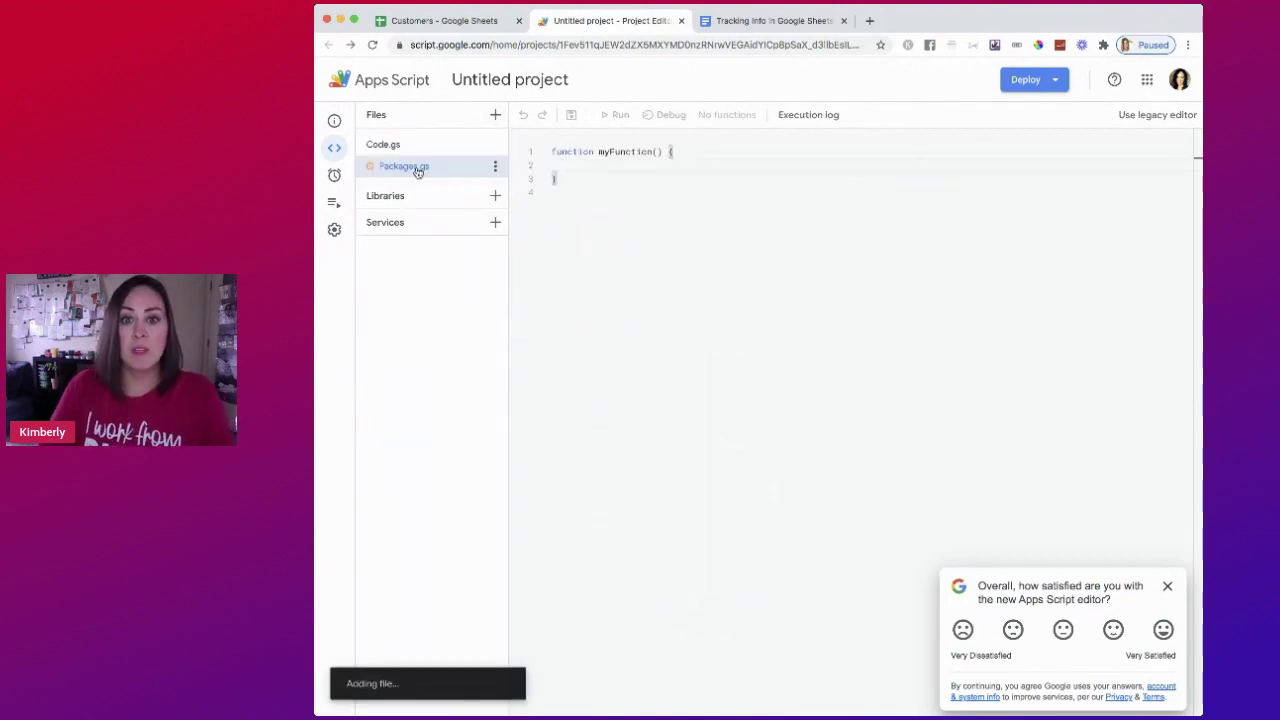
Replace the default myFunction code in the Packages script file with the copied IMPORTJSON script.
{"action": "key", "text": "ctrl+a"}
{"action": "key", "text": "BackSpace"}
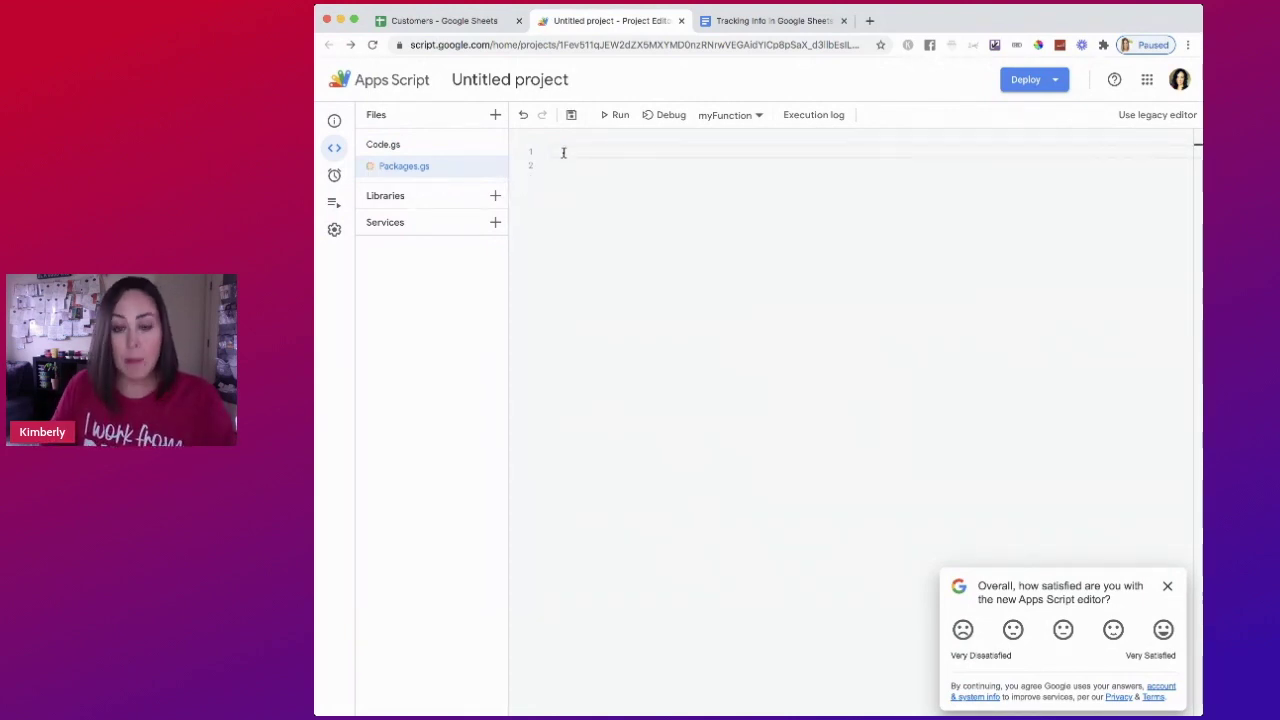
{"action": "type", "text": "/** * Imports JSON data to your spreadsheet Ex: IMPORTJSON(\"http://myapisite.com\",\"city/population\") * @param url URL of your JSON data as string * @param xpath simplified xpath as string * @customfunction */ function IMPORTJSON(url,xpath){   try{    // /rates/EUR    var res = UrlFetchApp.fetch(url);    var content = res.getContentText();    var json = JSON.parse(content);     var patharray = xpath.split(\"/\");    //Logger.log(patharray);     for(var i=0;i<patharray.length;i++){      json = json[patharray[i]];    }     //Logger.log(typeof(json));     if(typeof(json) === \"undefined\"){      return \"Node Not Available\";    } else if(typeof(json) === 'object'){      var tempArr = [];       for(var obj in json){        tempArr.push([obj,json[obj]]);      }      return tempArr;    } else if(typeof(json) !== 'object') {      return json;    }  }  catch(err){      return \"Error getting data\";  }  }"}
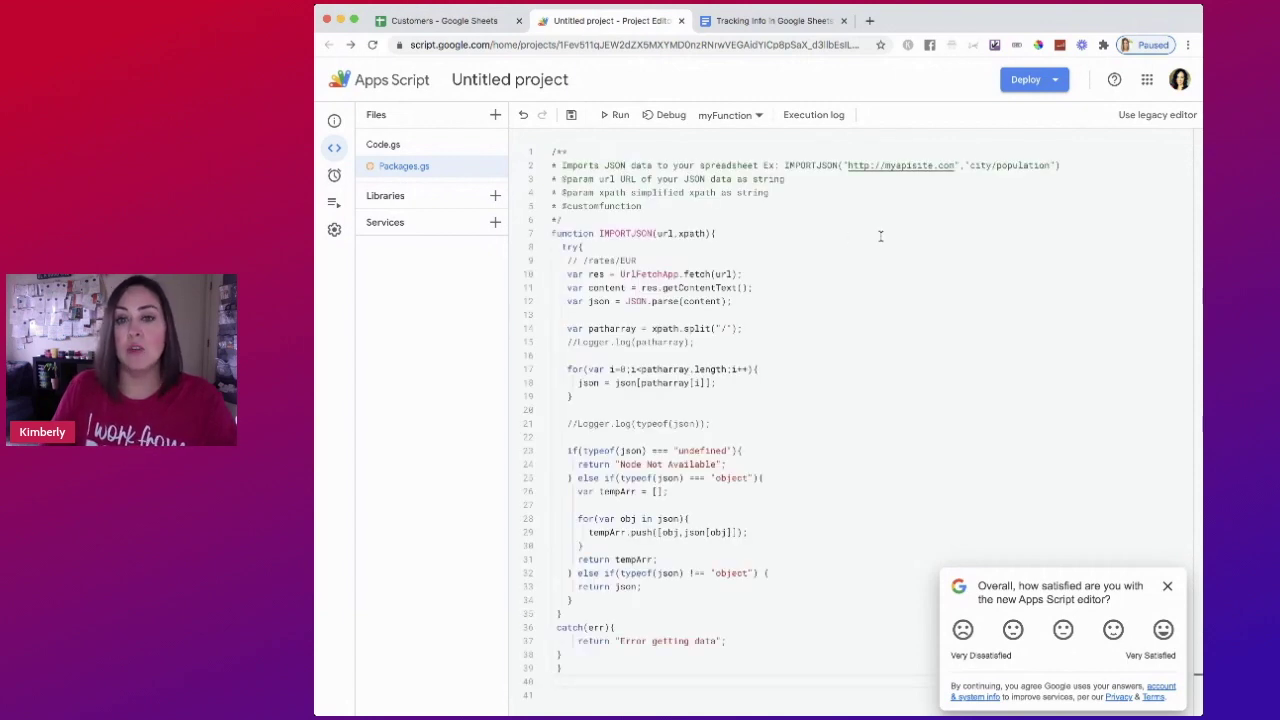
Review the column requirements in the tracking document and the Tracking #, Carrier, Status and Delivered On headers in the Customers sheet.
{"action": "left_click", "coordinate": [758, 20]}
{"action": "scroll", "coordinate": [800, 277], "scroll_direction": "down", "scroll_amount": 5}
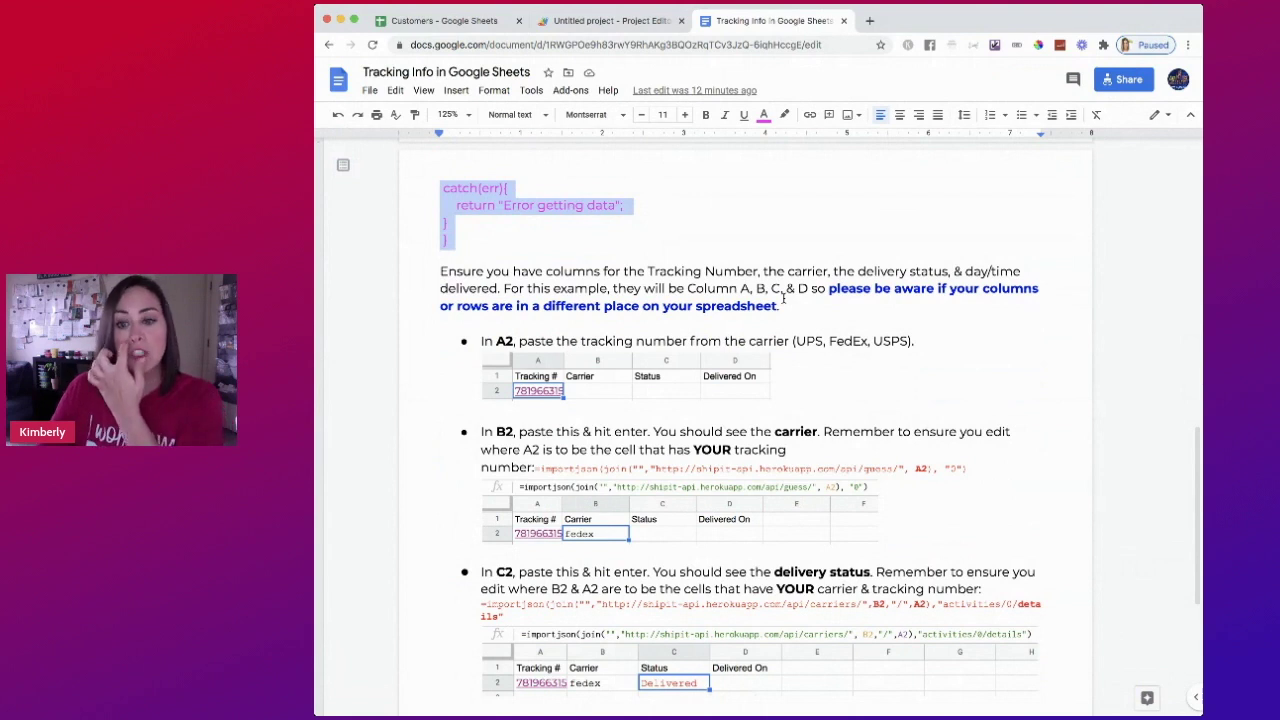
{"action": "left_click", "coordinate": [420, 20]}
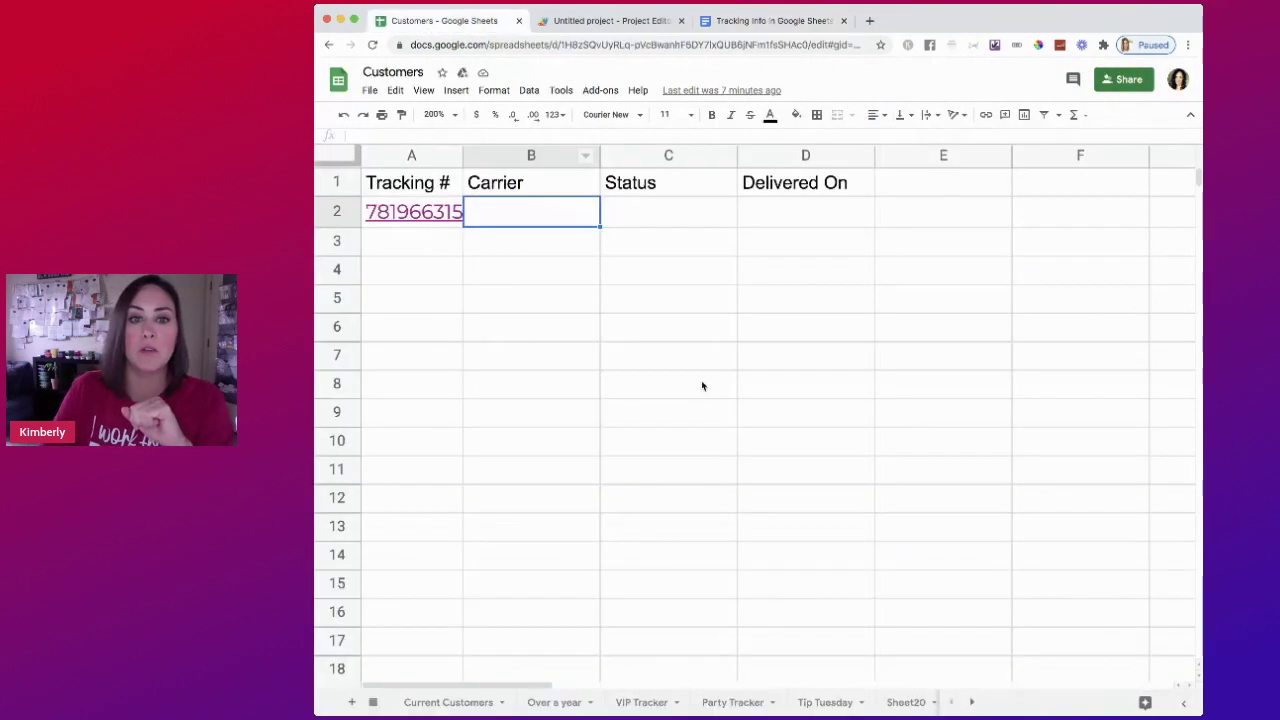
{"action": "left_click", "coordinate": [430, 188]}
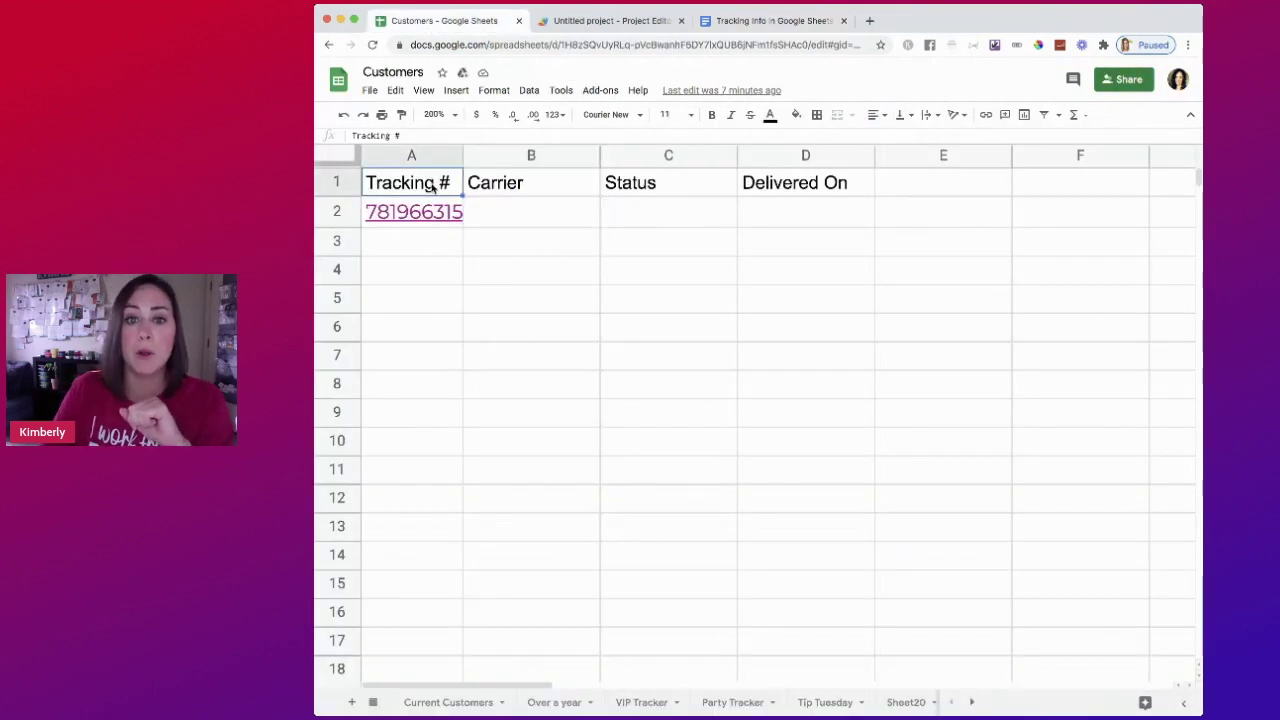
{"action": "left_click", "coordinate": [518, 187]}
{"action": "left_click", "coordinate": [674, 185]}
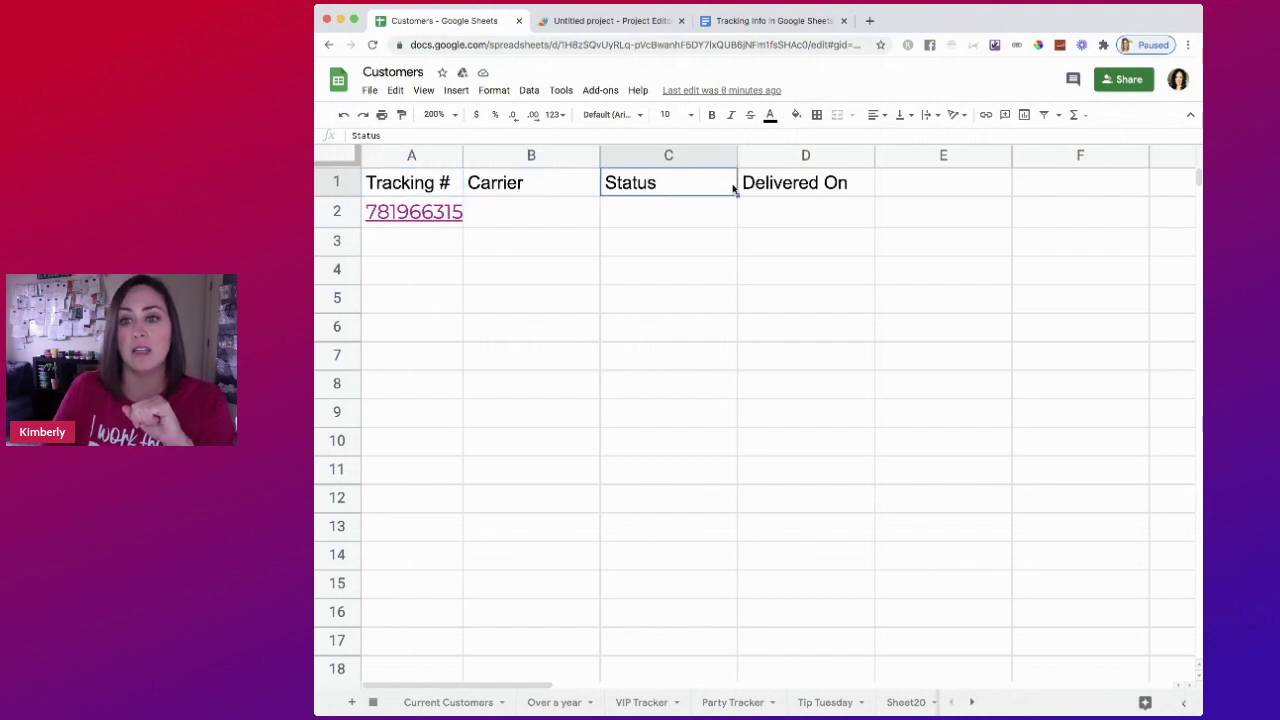
{"action": "left_click", "coordinate": [826, 189]}
{"action": "left_click_drag", "start_coordinate": [817, 187], "coordinate": [660, 187]}
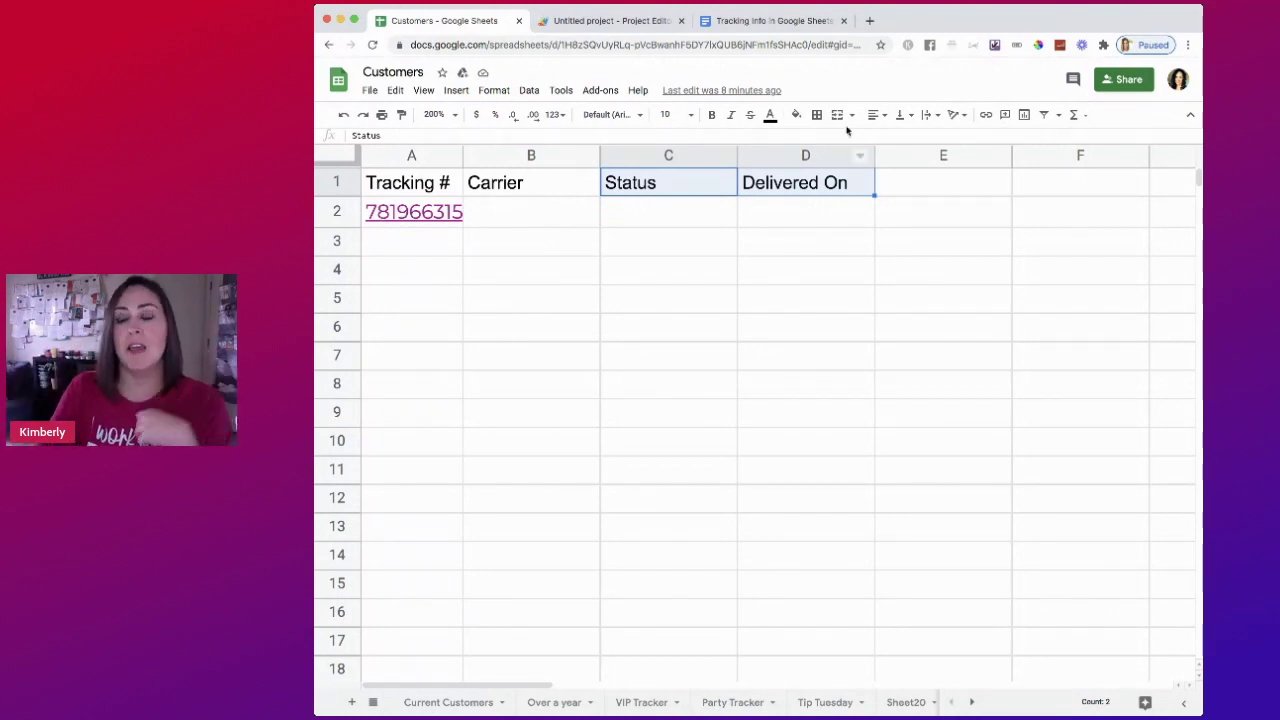
{"action": "left_click", "coordinate": [770, 20]}
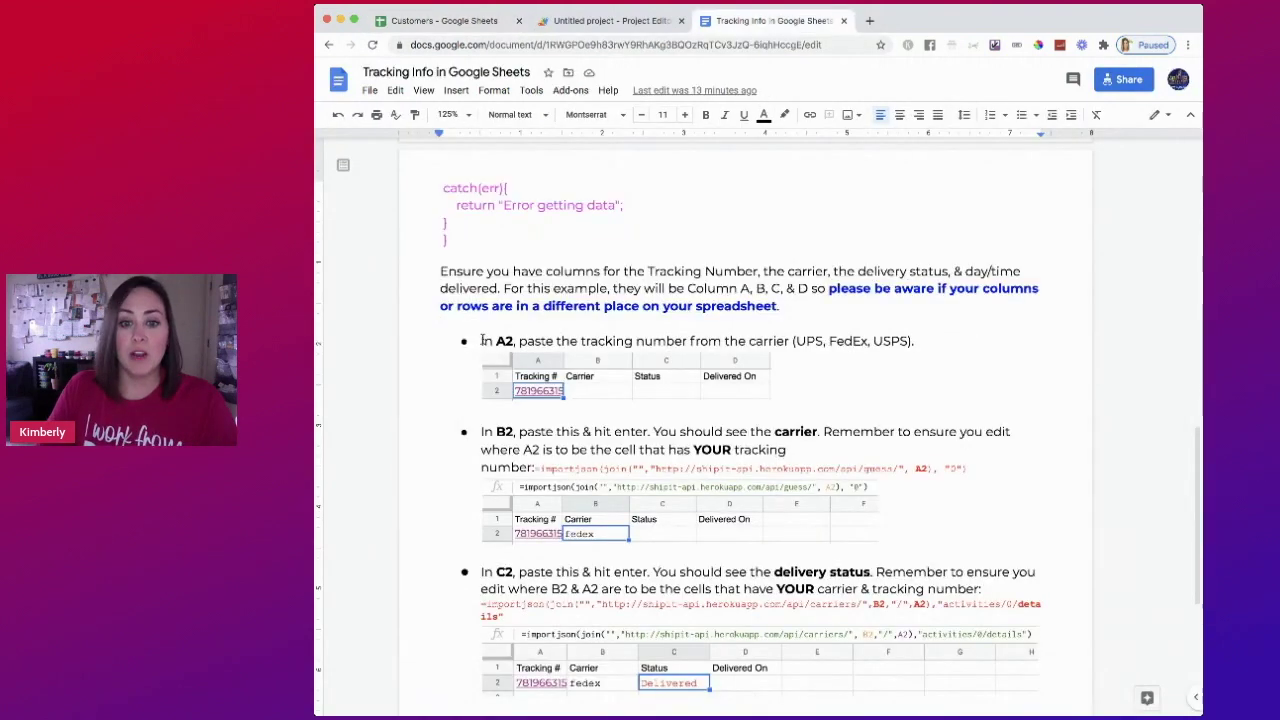
{"action": "left_click_drag", "start_coordinate": [480, 341], "coordinate": [557, 341]}
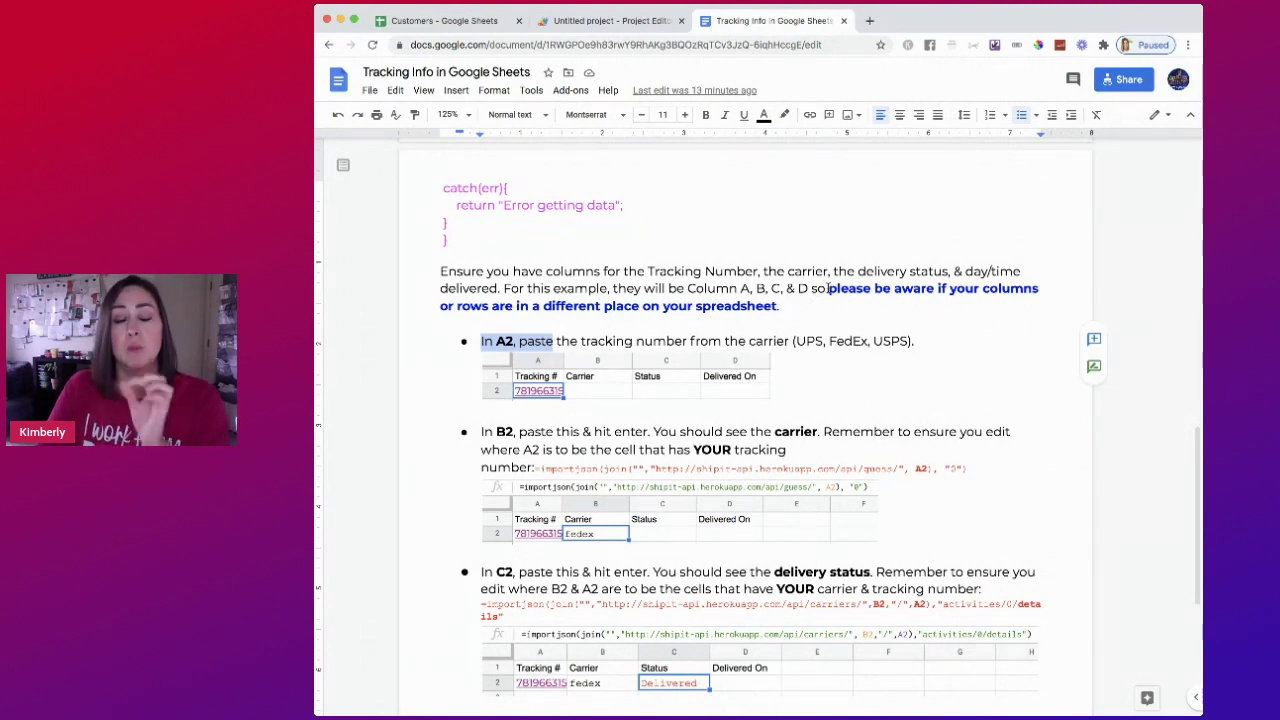
{"action": "scroll", "coordinate": [868, 297], "scroll_direction": "down", "scroll_amount": 2}
{"action": "left_click", "coordinate": [840, 343]}
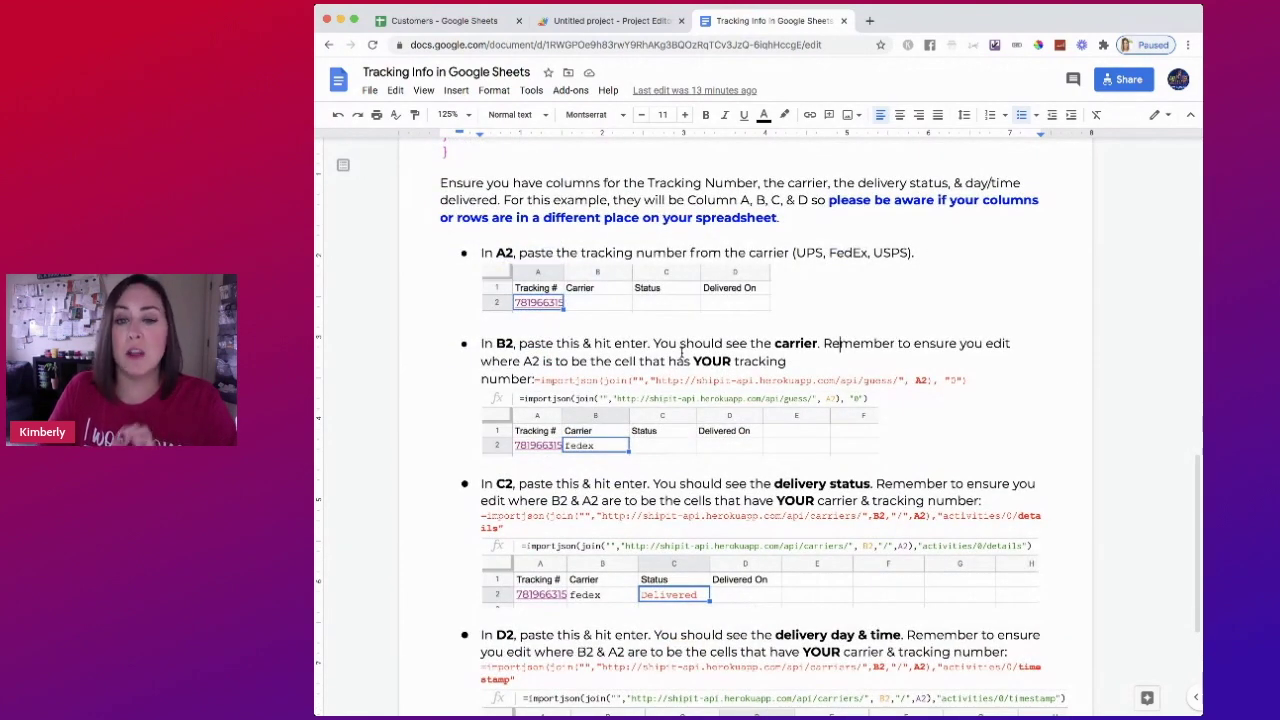
{"action": "left_click_drag", "start_coordinate": [534, 380], "coordinate": [970, 379]}
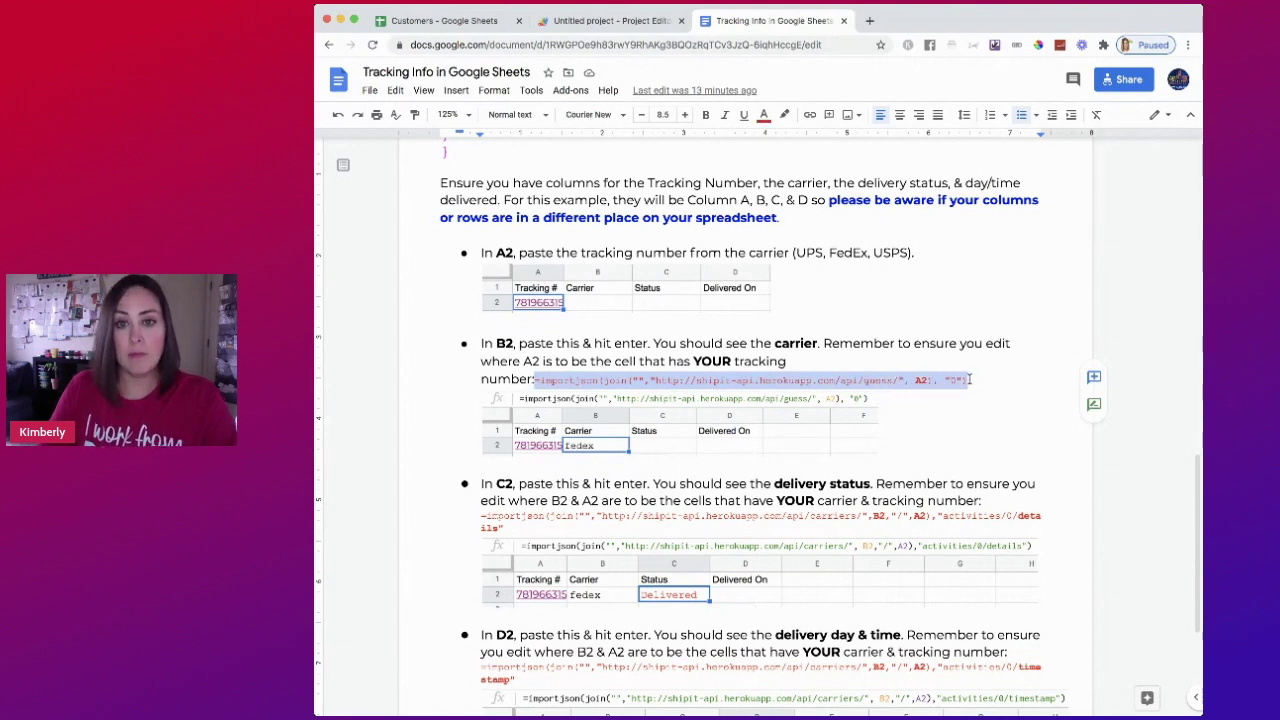
{"action": "left_click", "coordinate": [440, 20]}
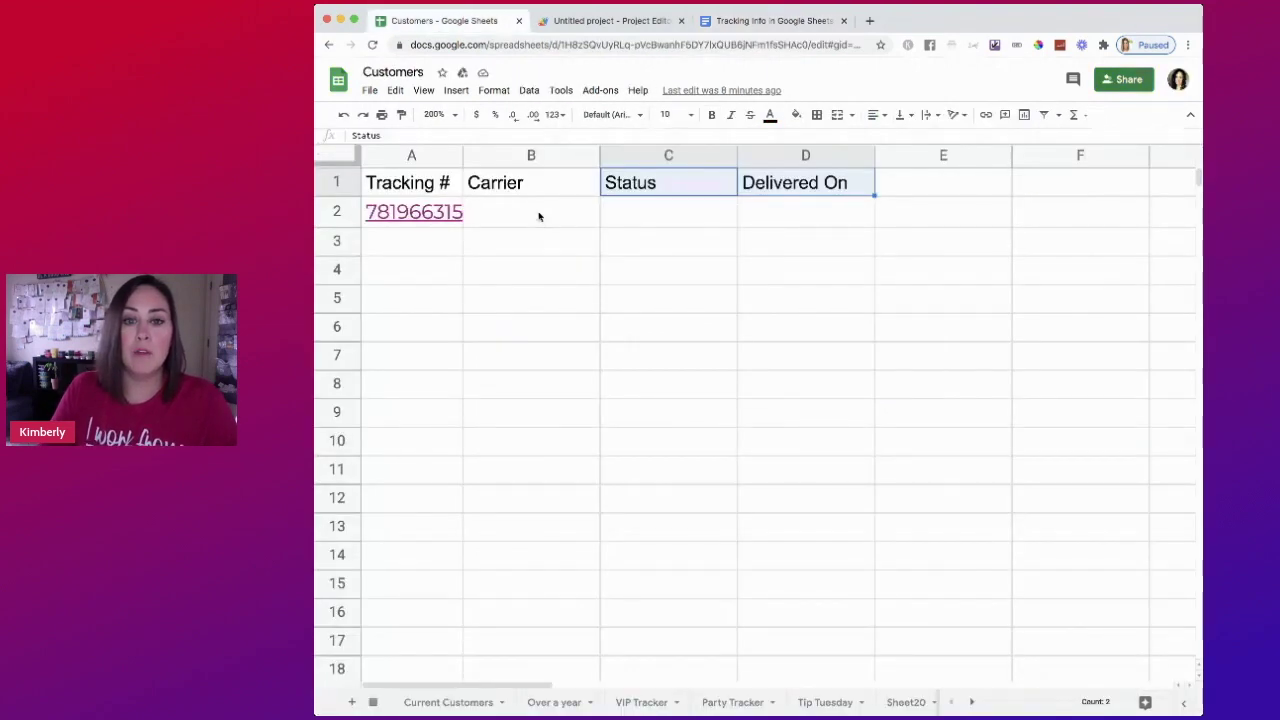
{"action": "left_click", "coordinate": [541, 215]}
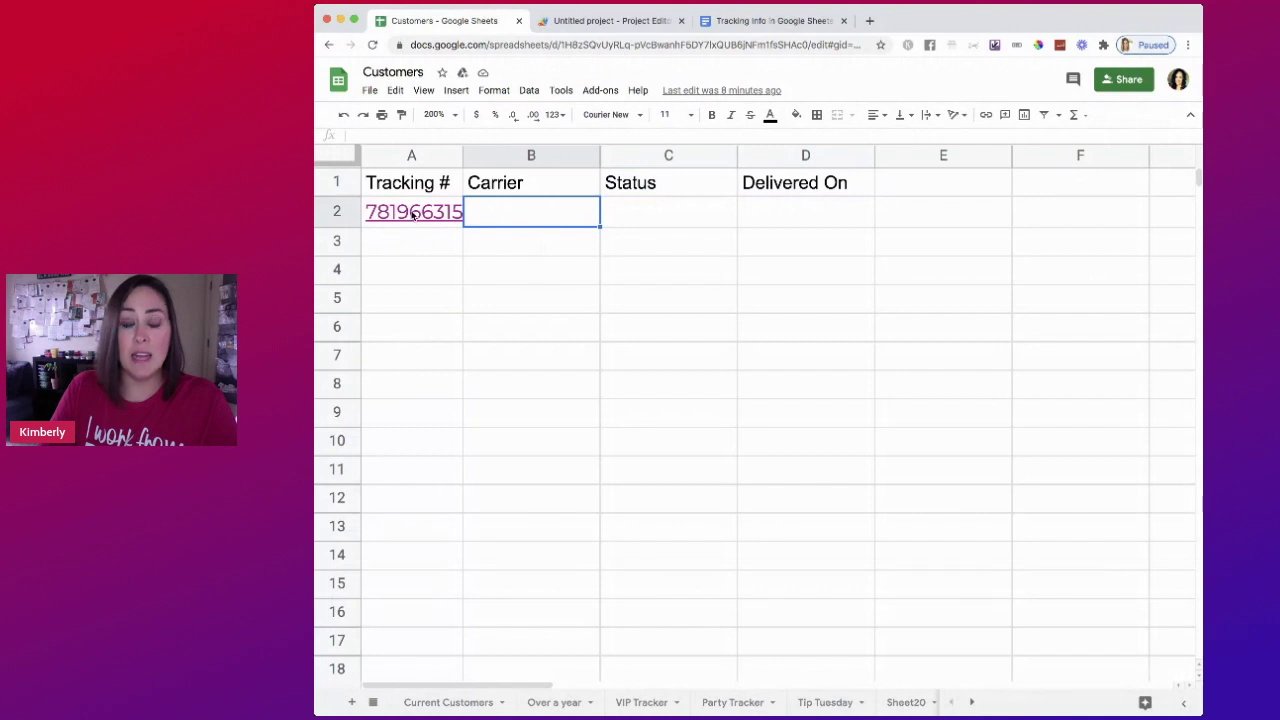
{"action": "type", "text": "=importjson(join(\"\",\"http://shipit-api.herokuapp.com/api/guess/\", A2), \"/0\")"}
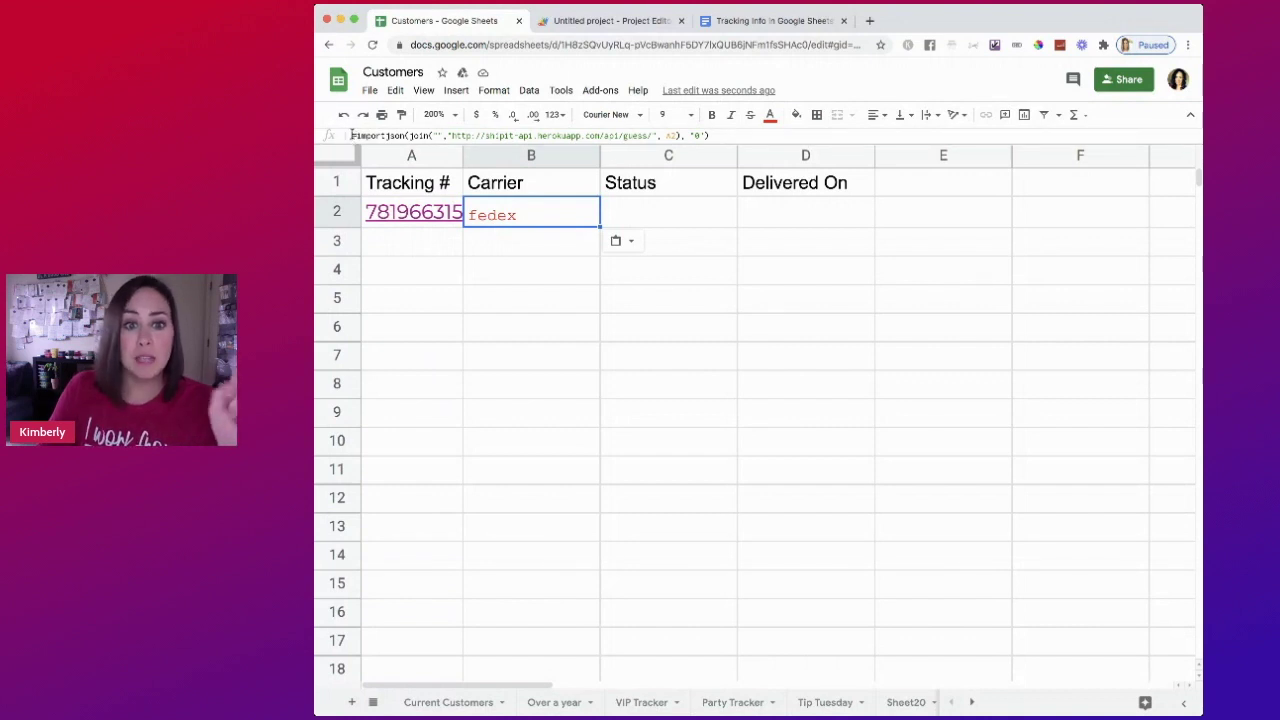
Add an apostrophe before the carrier formula in B2, remove it again and re-enter the formula with its A2 reference.
{"action": "key", "text": "Return"}
{"action": "key", "text": "Home"}
{"action": "type", "text": "'"}
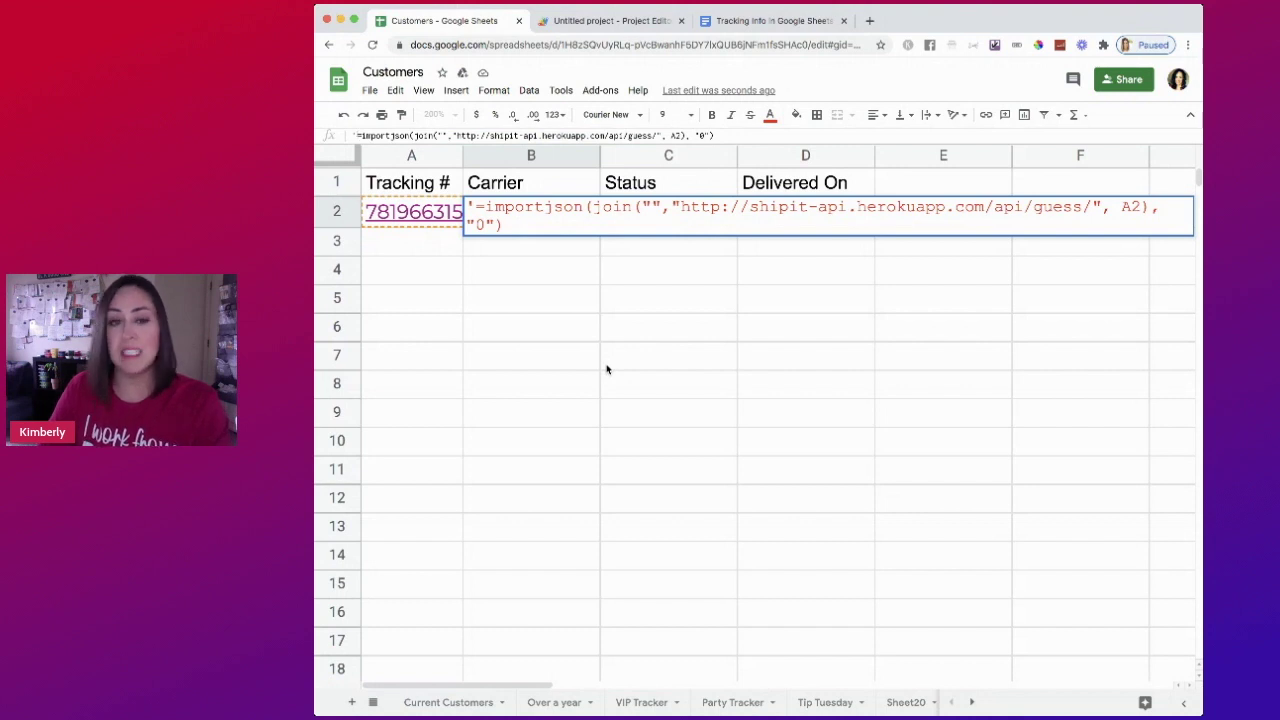
{"action": "key", "text": "BackSpace"}
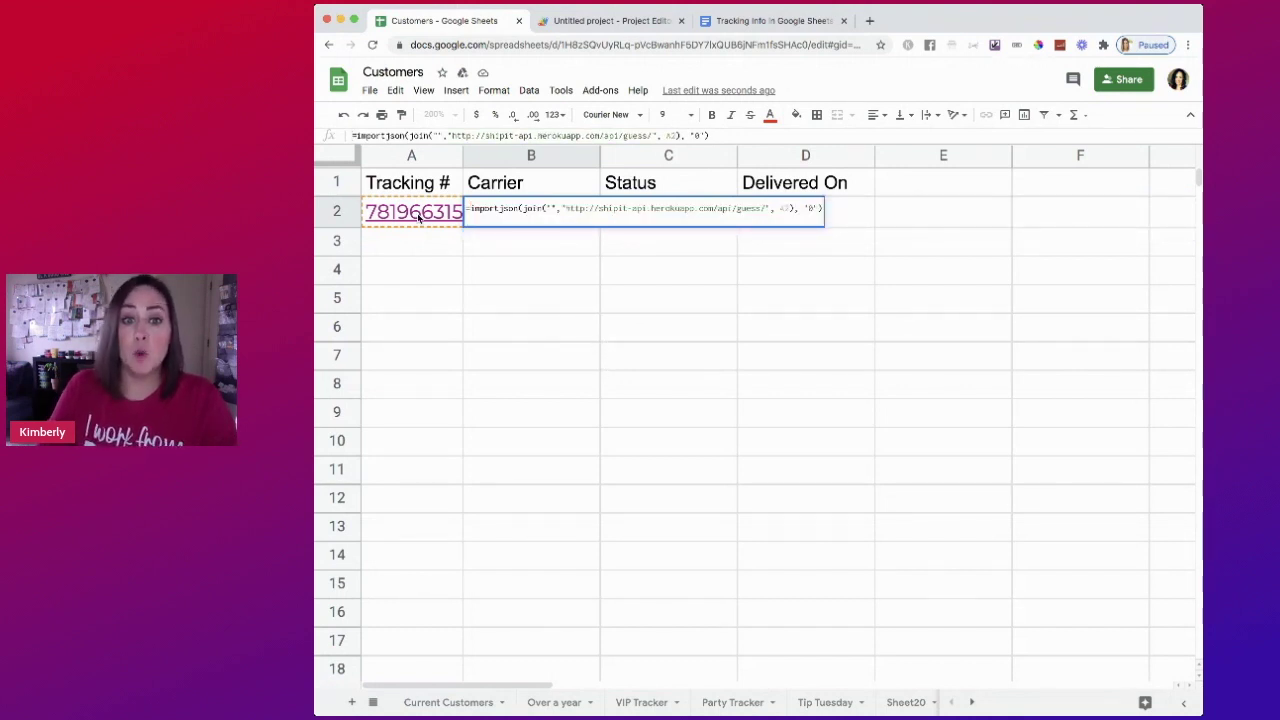
{"action": "mouse_move", "coordinate": [418, 222]}
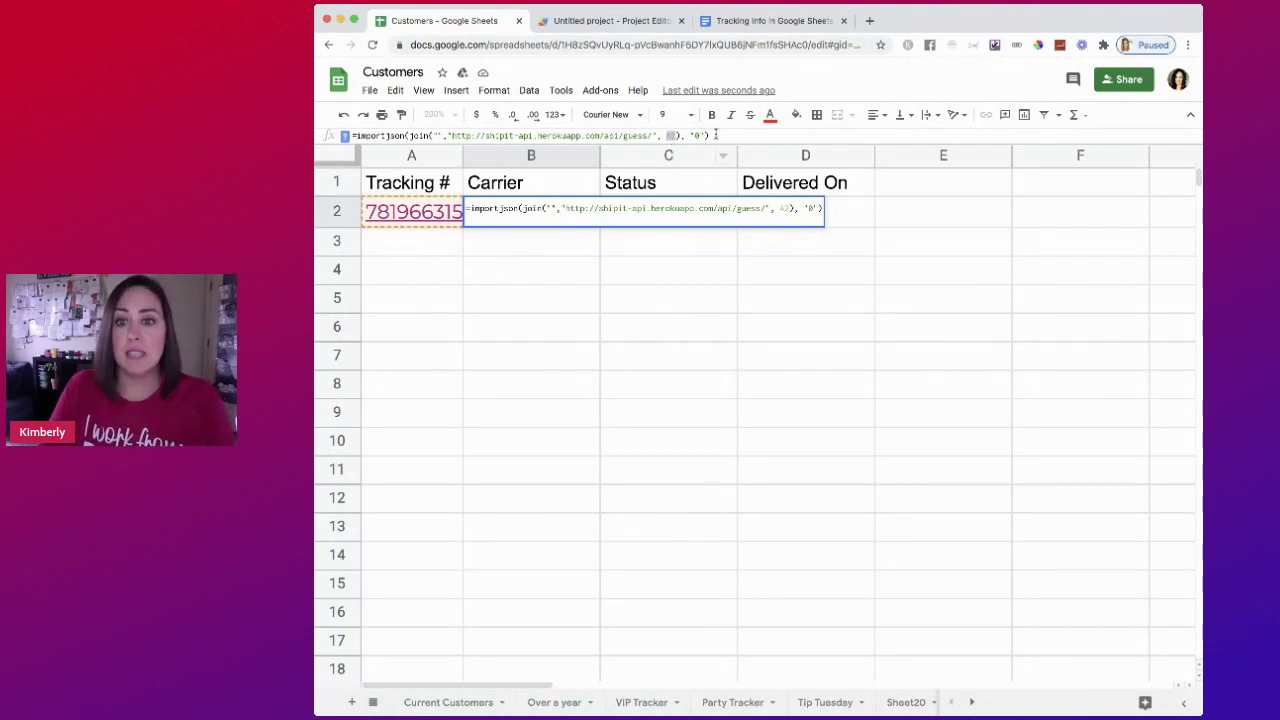
{"action": "key", "text": "Return"}
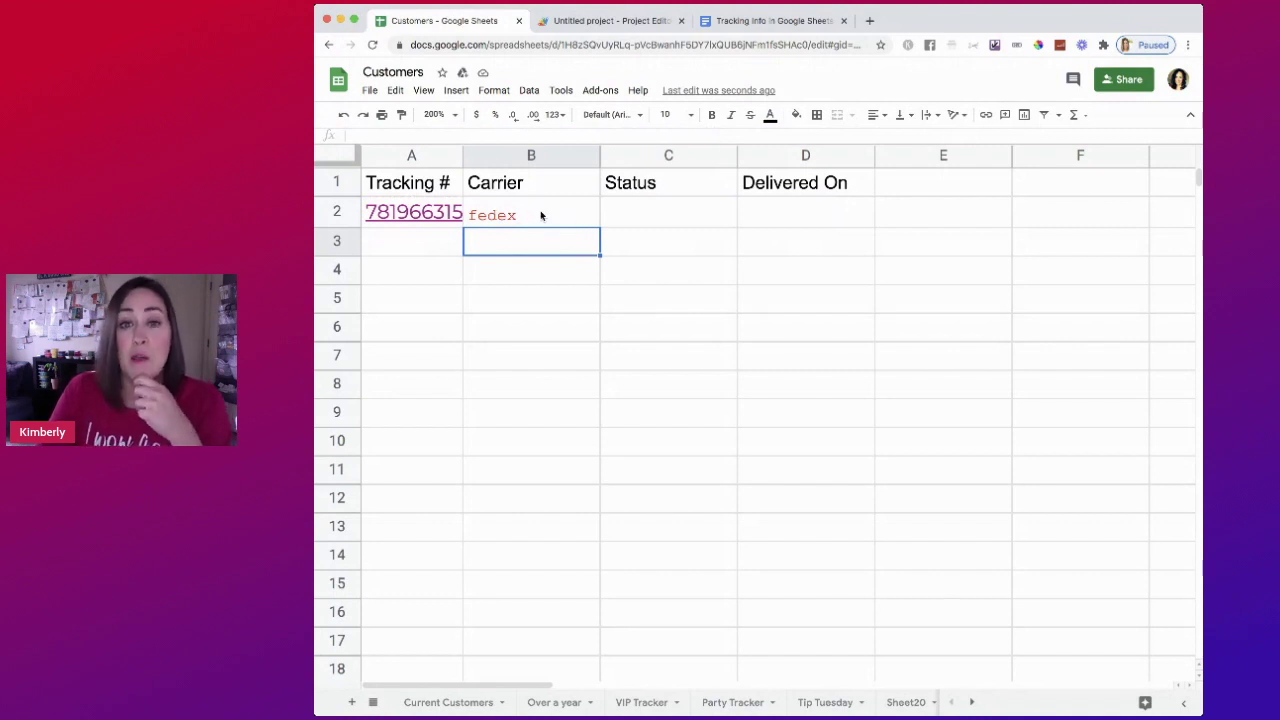
{"action": "left_click", "coordinate": [736, 20]}
{"action": "scroll", "coordinate": [910, 400], "scroll_direction": "down", "scroll_amount": 2}
{"action": "left_click_drag", "start_coordinate": [775, 358], "coordinate": [871, 360]}
{"action": "left_click_drag", "start_coordinate": [481, 390], "coordinate": [505, 400]}
{"action": "key", "text": "cmd+c"}
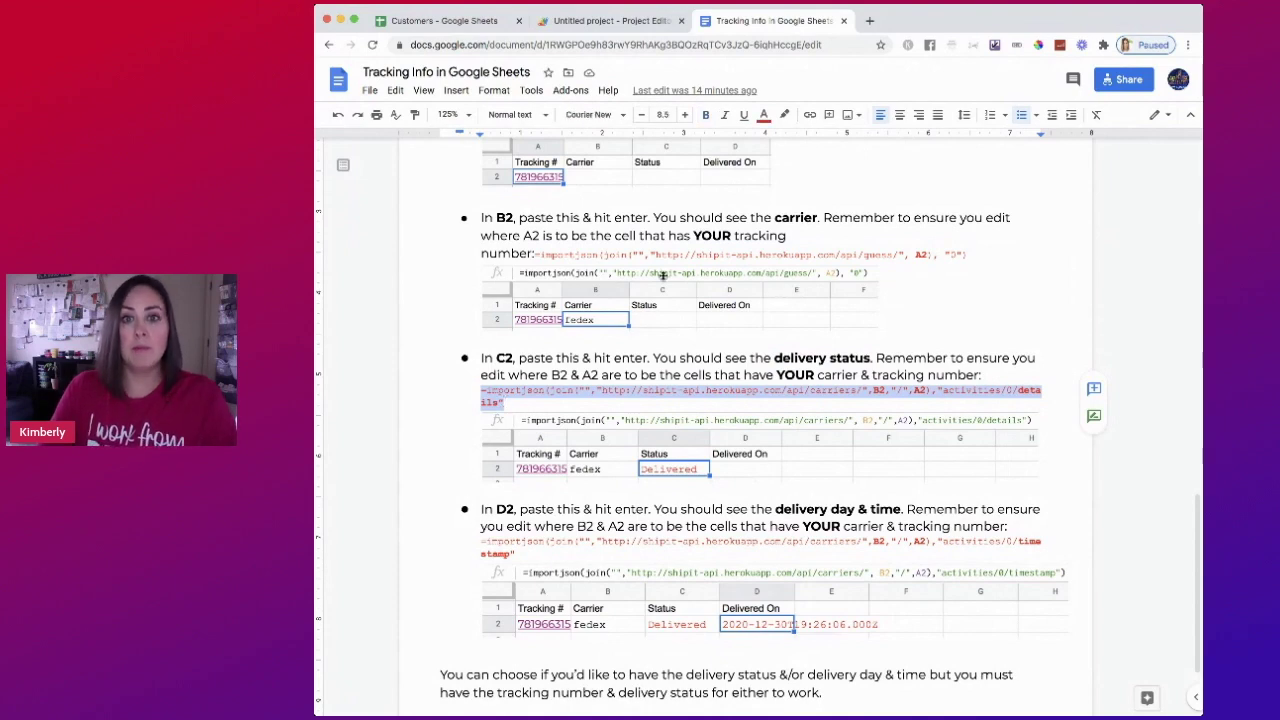
{"action": "left_click", "coordinate": [455, 24]}
{"action": "left_click", "coordinate": [640, 217]}
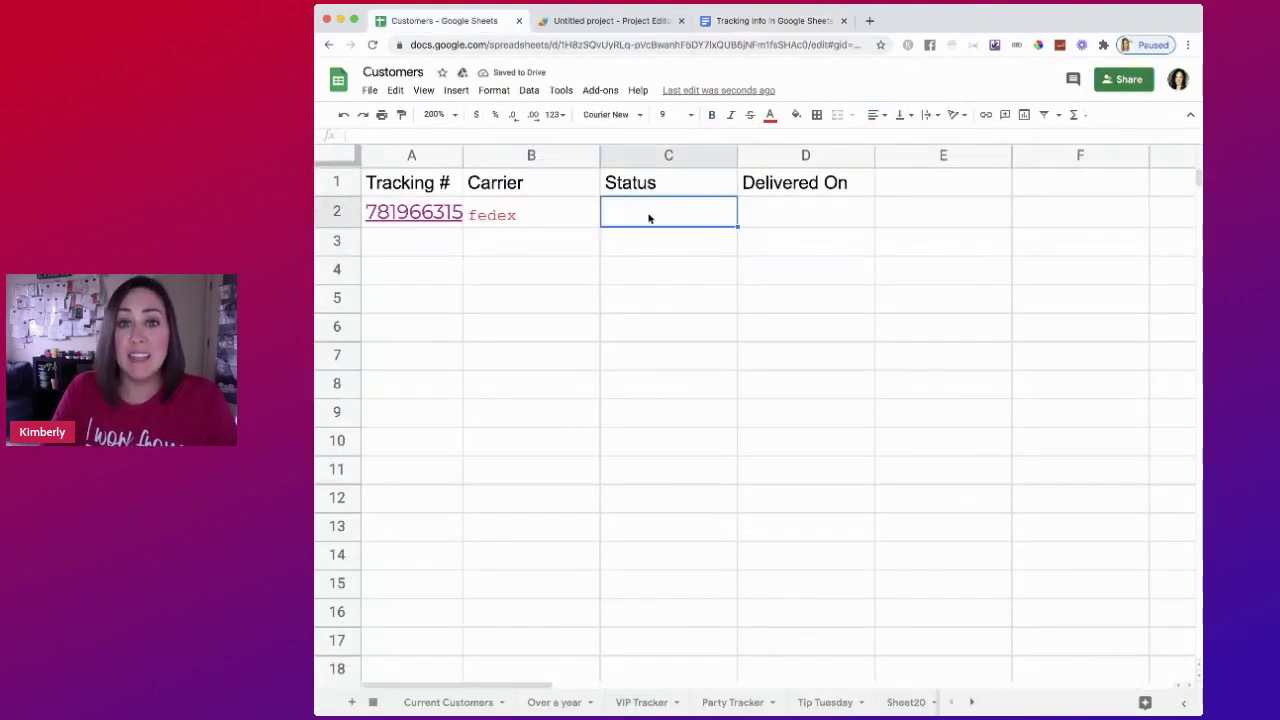
{"action": "left_click", "coordinate": [514, 134]}
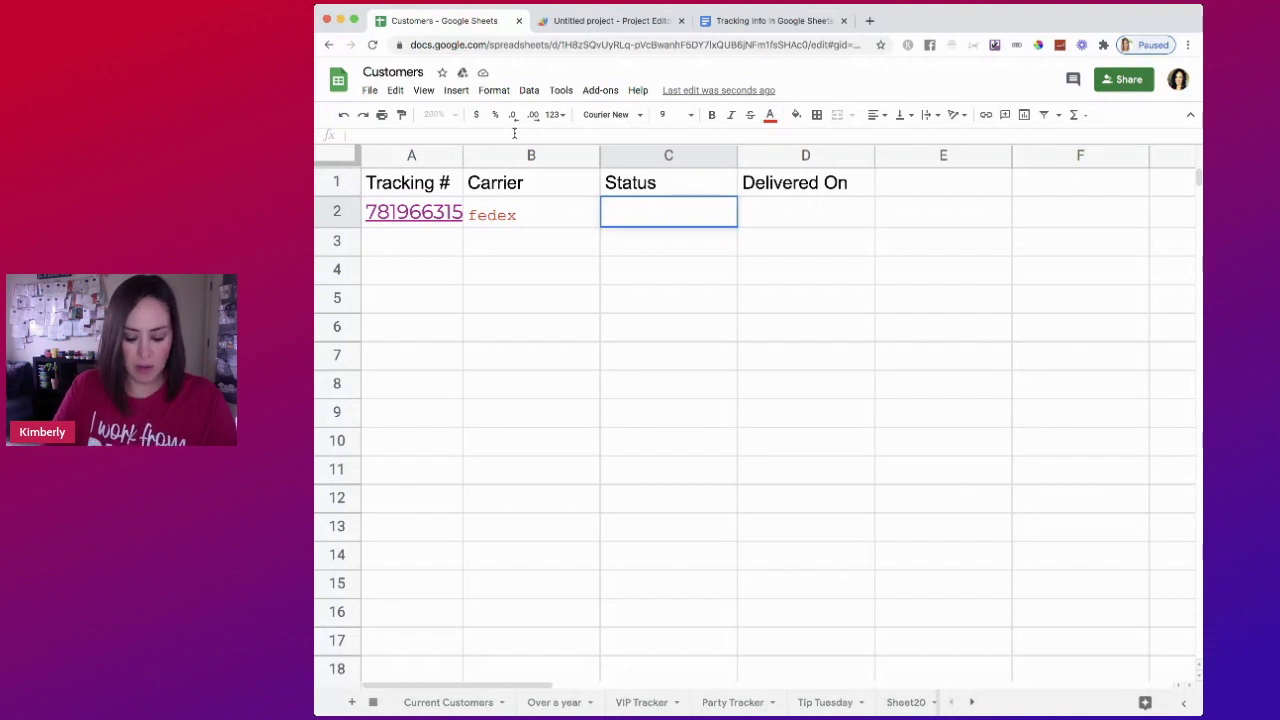
{"action": "key", "text": "cmd+v"}
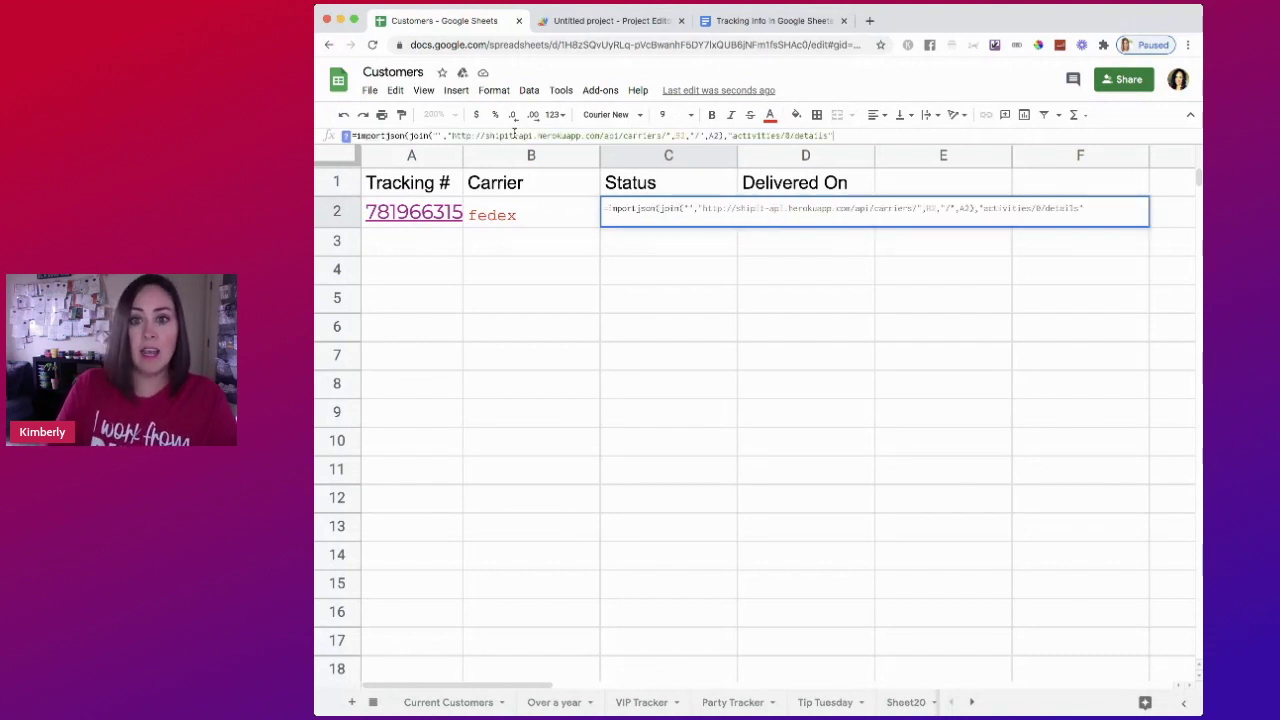
{"action": "key", "text": "Return"}
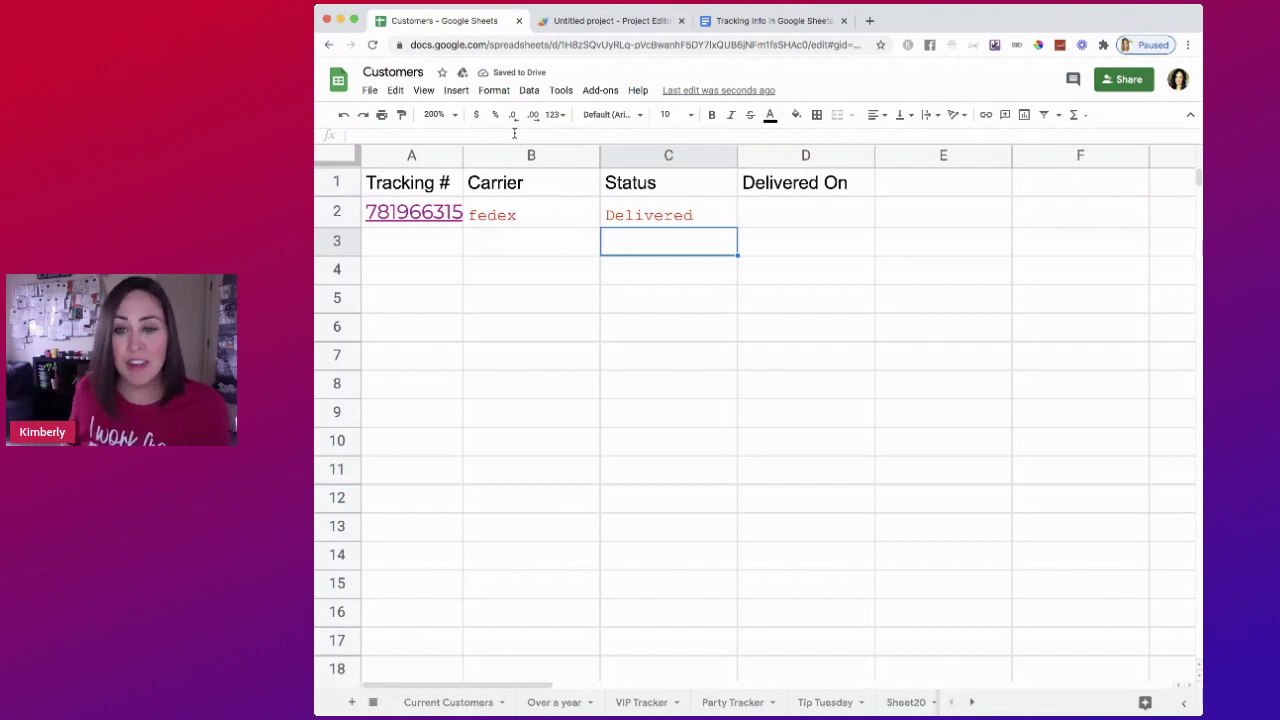
{"action": "left_click", "coordinate": [745, 21]}
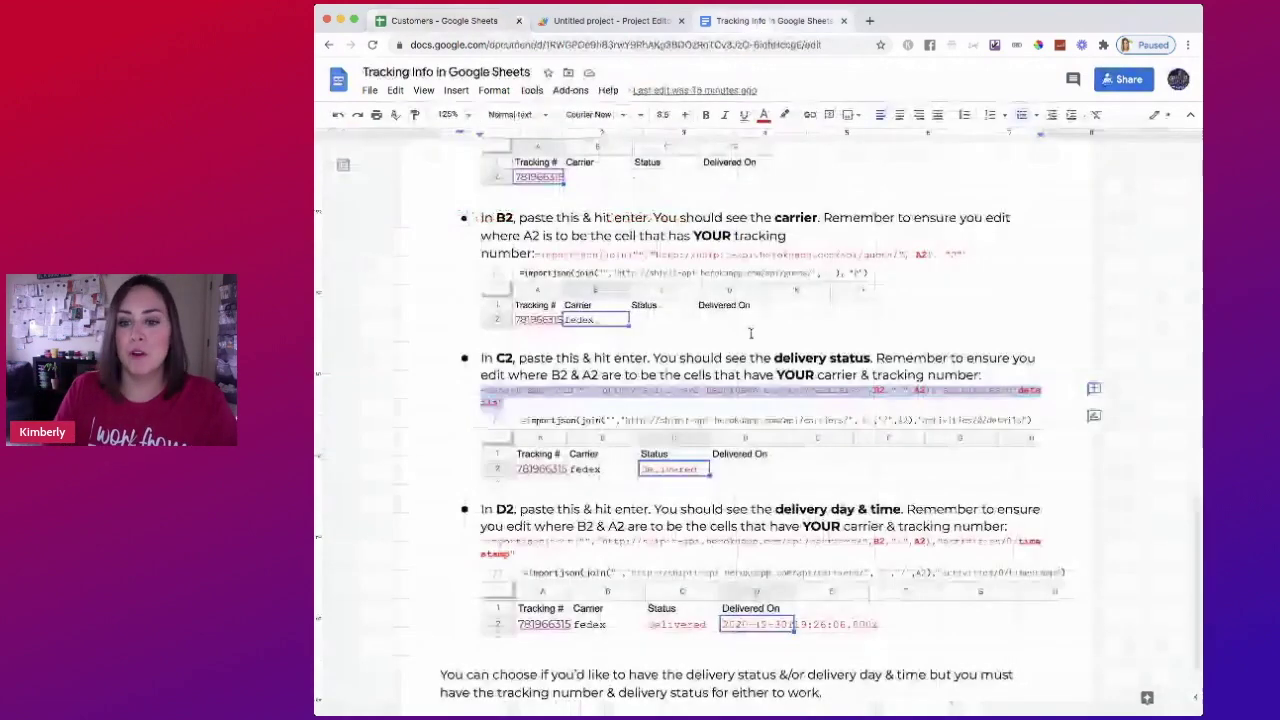
{"action": "scroll", "coordinate": [558, 405], "scroll_direction": "down", "scroll_amount": 3}
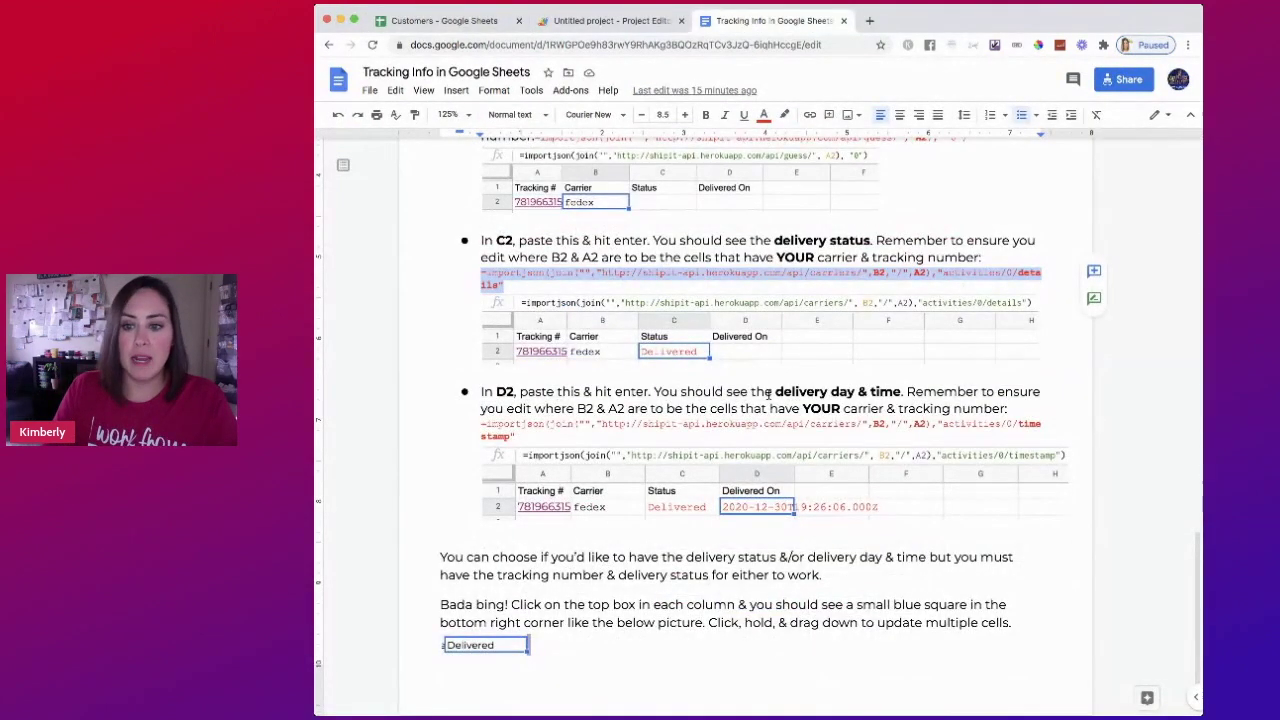
{"action": "left_click_drag", "start_coordinate": [774, 391], "coordinate": [901, 391]}
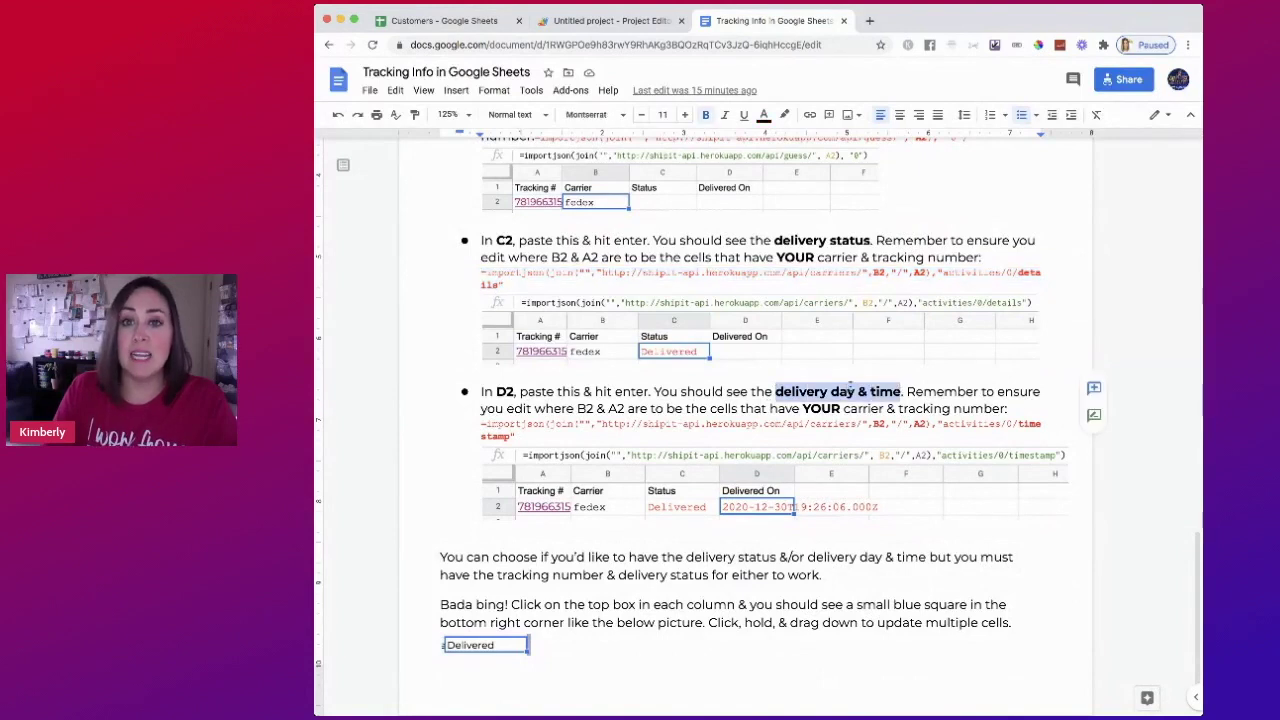
{"action": "left_click_drag", "start_coordinate": [484, 423], "coordinate": [555, 437]}
{"action": "key", "text": "ctrl+c"}
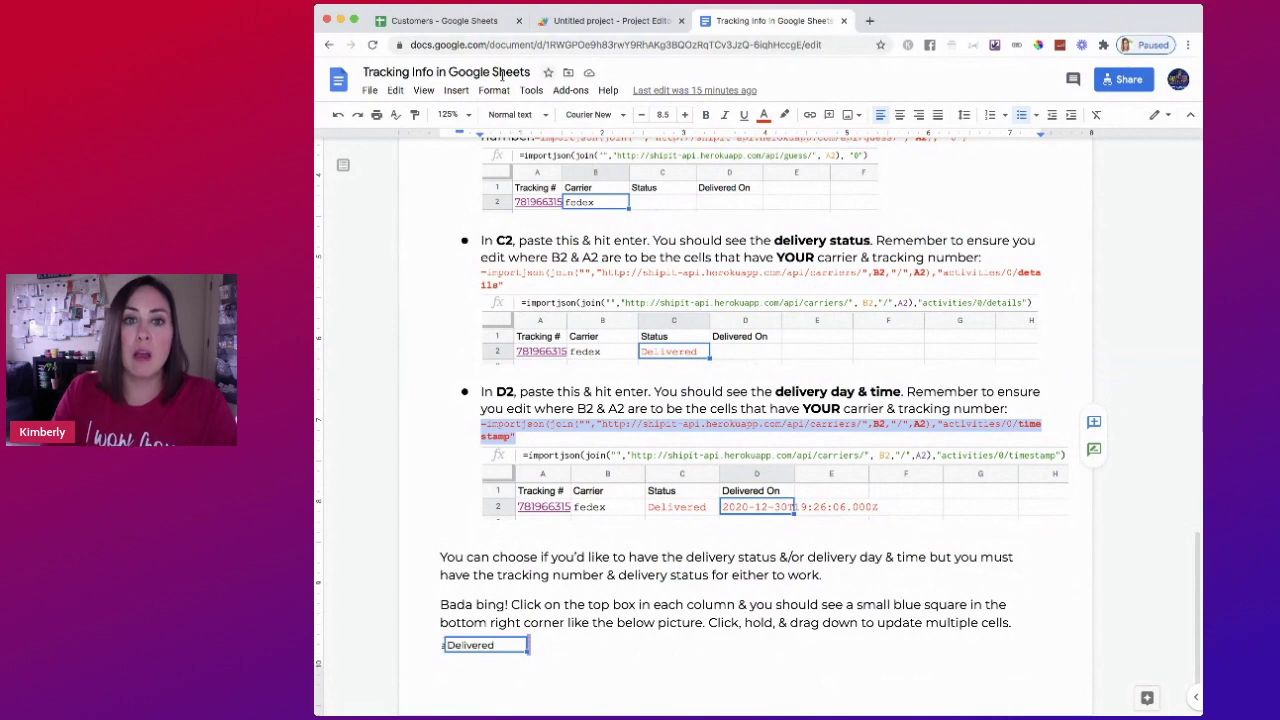
{"action": "left_click", "coordinate": [462, 21]}
{"action": "left_click", "coordinate": [805, 213]}
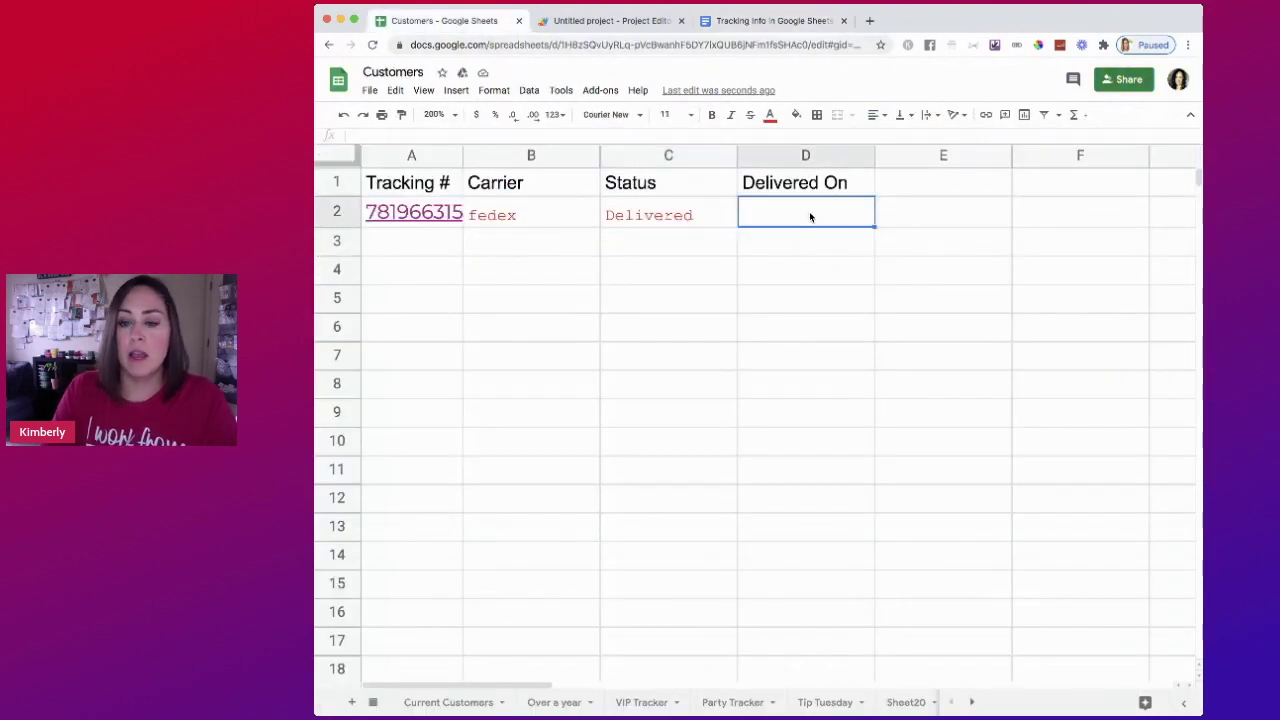
{"action": "key", "text": "ctrl+v"}
{"action": "key", "text": "Return"}
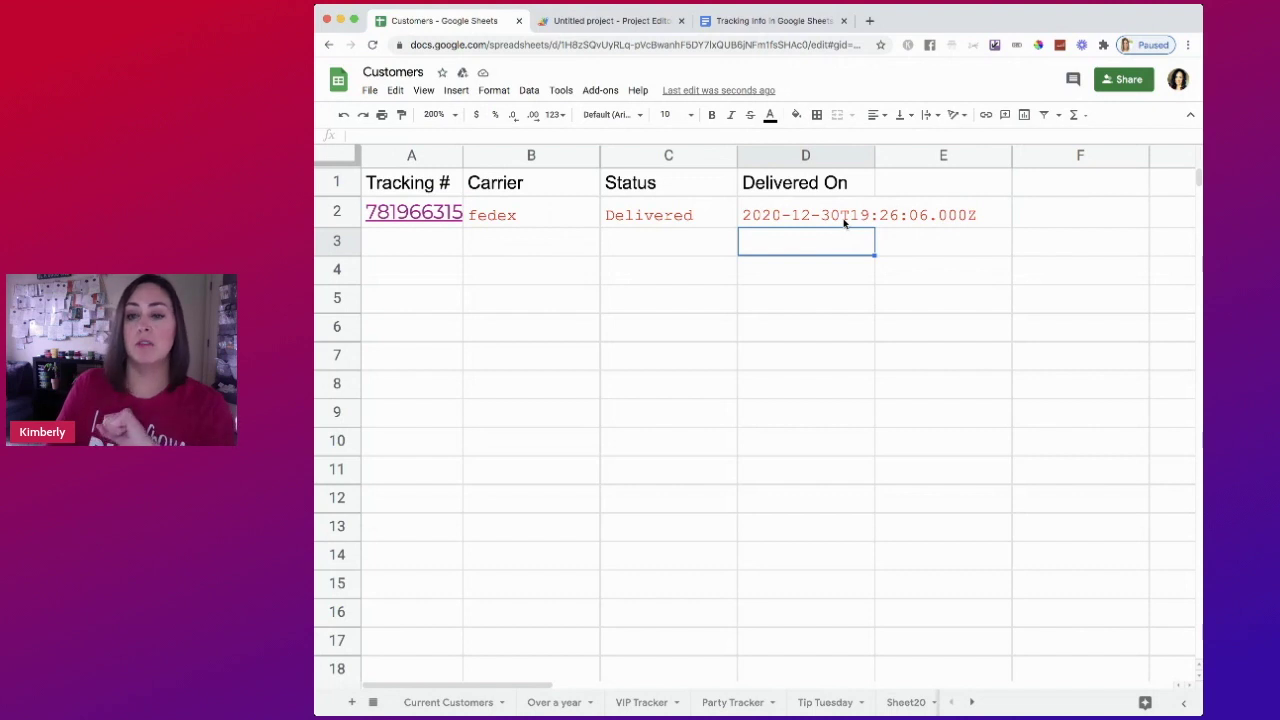
{"action": "left_click", "coordinate": [546, 245]}
{"action": "left_click", "coordinate": [405, 248]}
{"action": "left_click", "coordinate": [408, 274]}
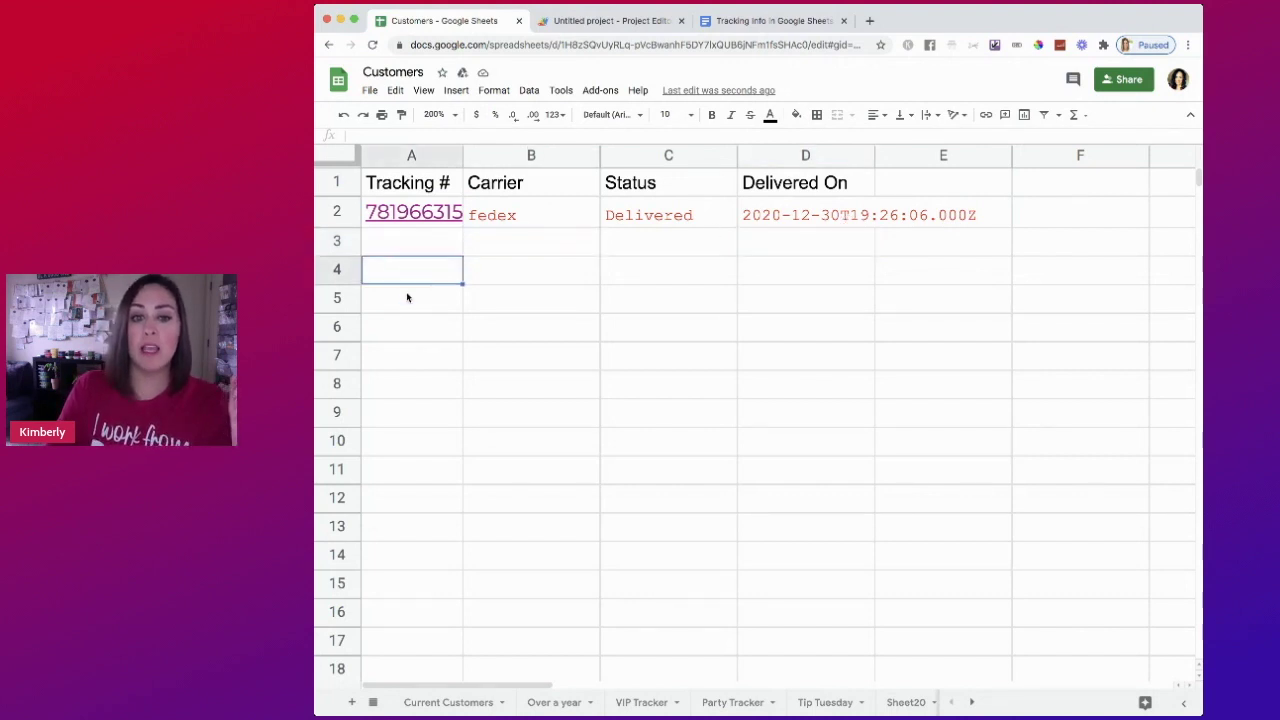
{"action": "left_click", "coordinate": [408, 298]}
{"action": "left_click", "coordinate": [412, 326]}
{"action": "left_click", "coordinate": [414, 355]}
{"action": "left_click", "coordinate": [417, 384]}
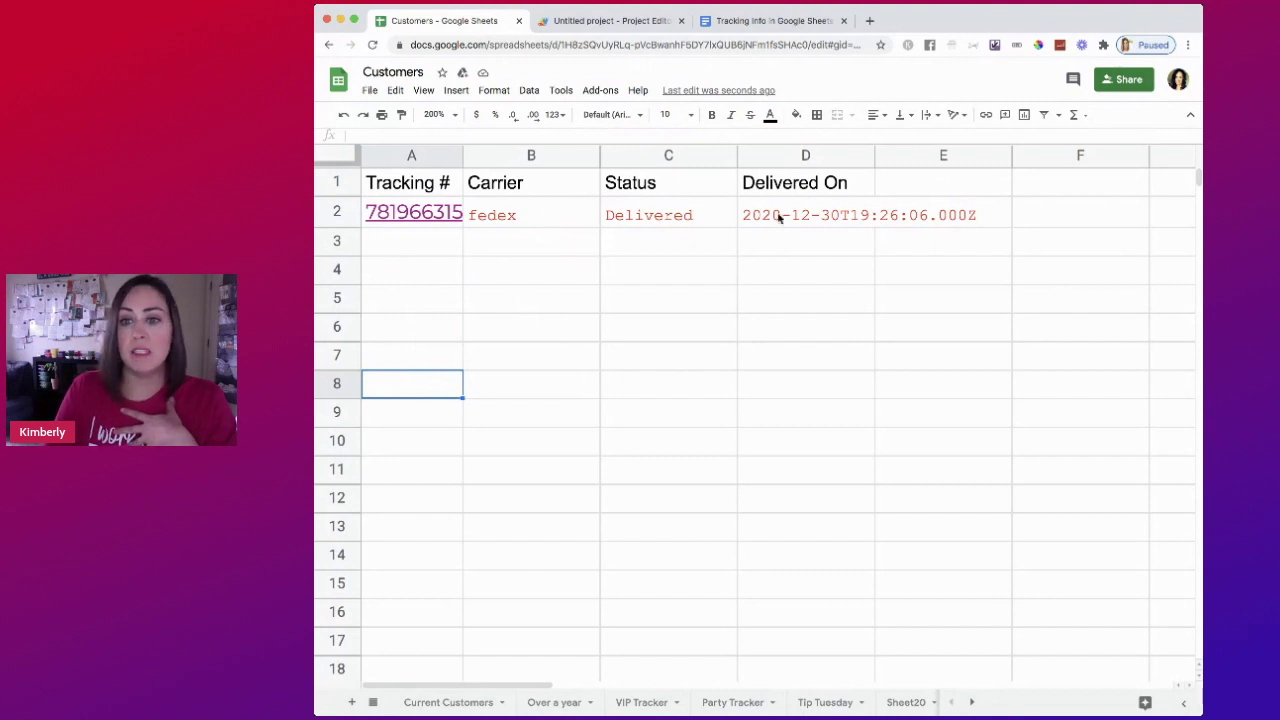
{"action": "left_click", "coordinate": [666, 217]}
{"action": "left_click", "coordinate": [829, 217]}
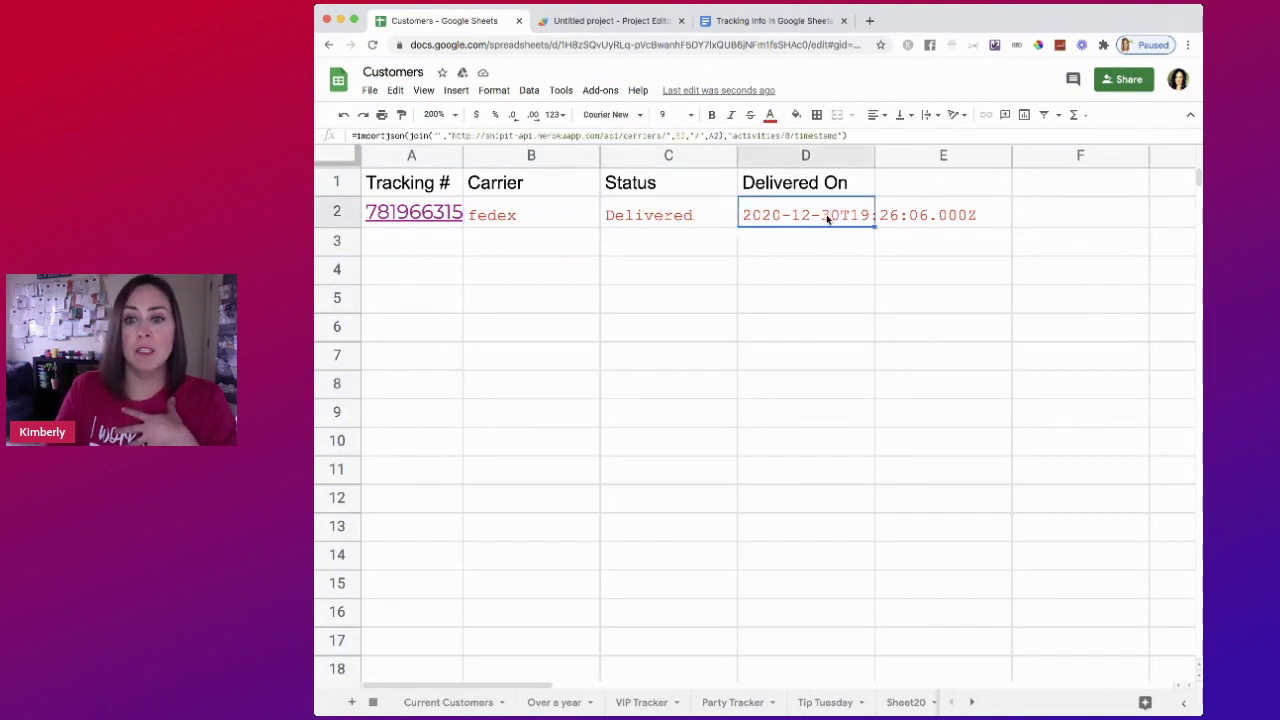
Fill the Carrier, Status and Delivered On formulas from B2, C2 and D2 down through row 11.
{"action": "left_click", "coordinate": [551, 218]}
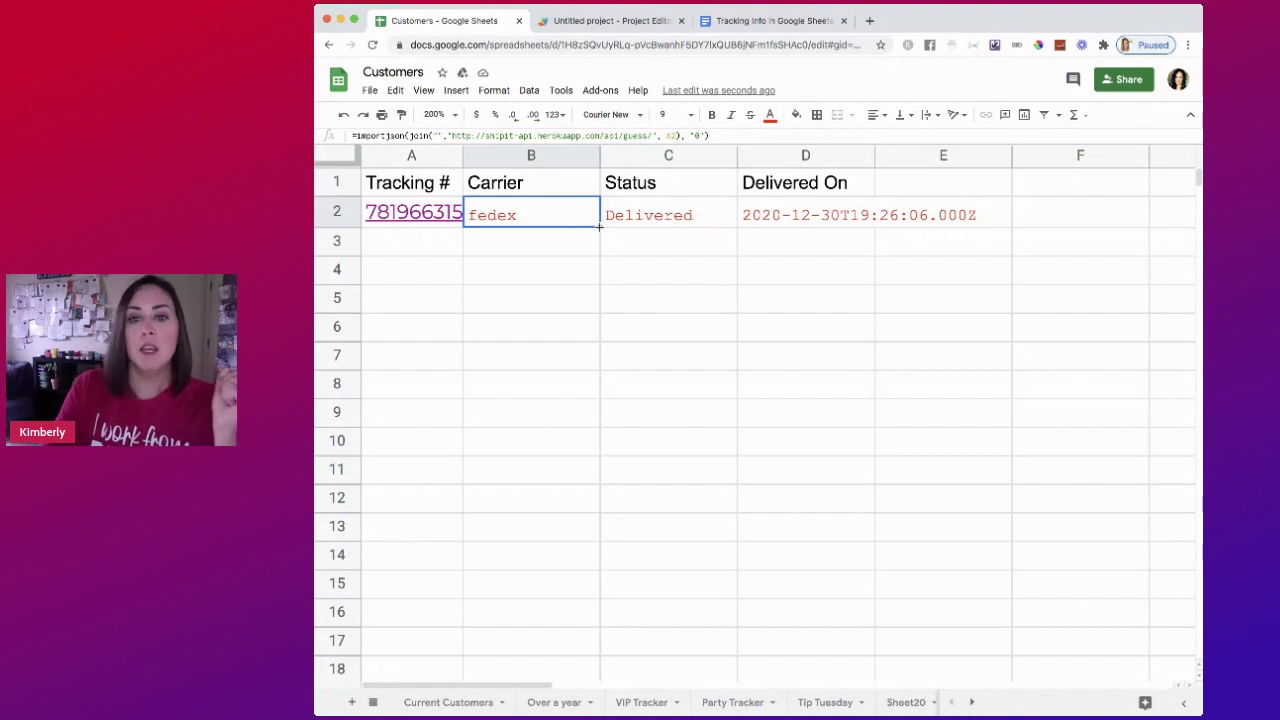
{"action": "left_click_drag", "start_coordinate": [600, 227], "coordinate": [582, 484]}
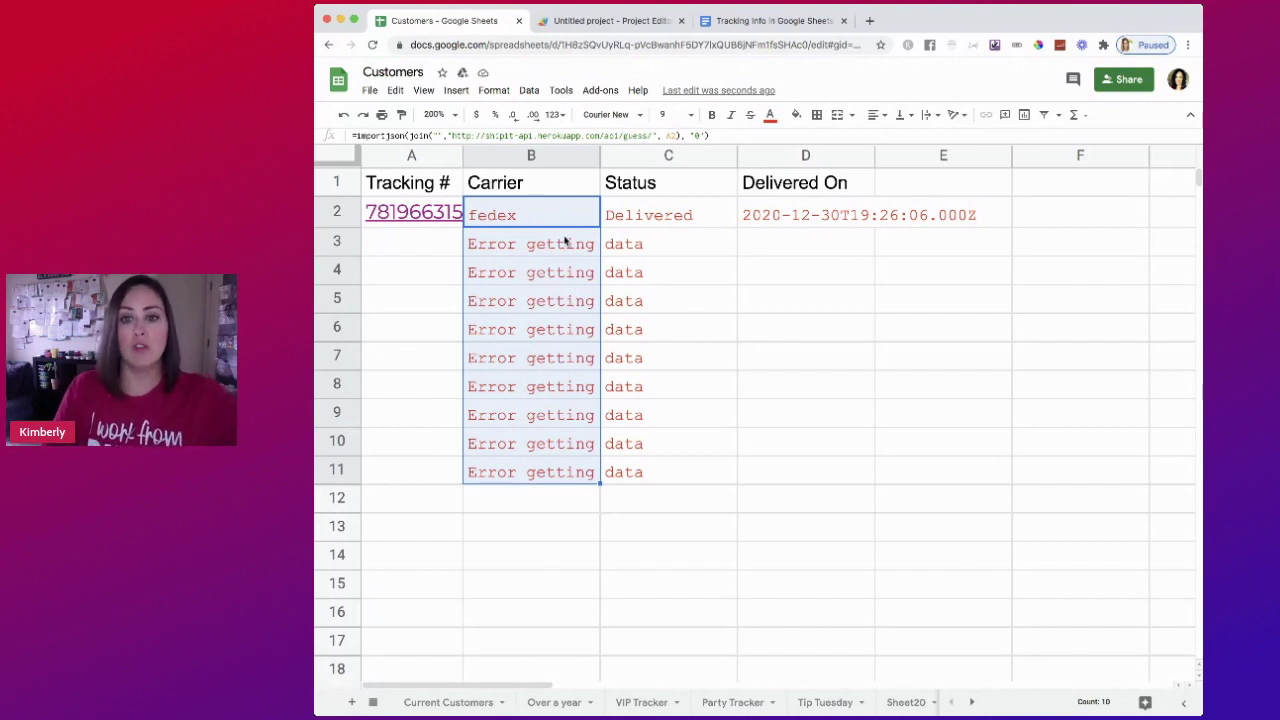
{"action": "left_click", "coordinate": [677, 212]}
{"action": "left_click_drag", "start_coordinate": [737, 226], "coordinate": [706, 474]}
{"action": "left_click", "coordinate": [815, 216]}
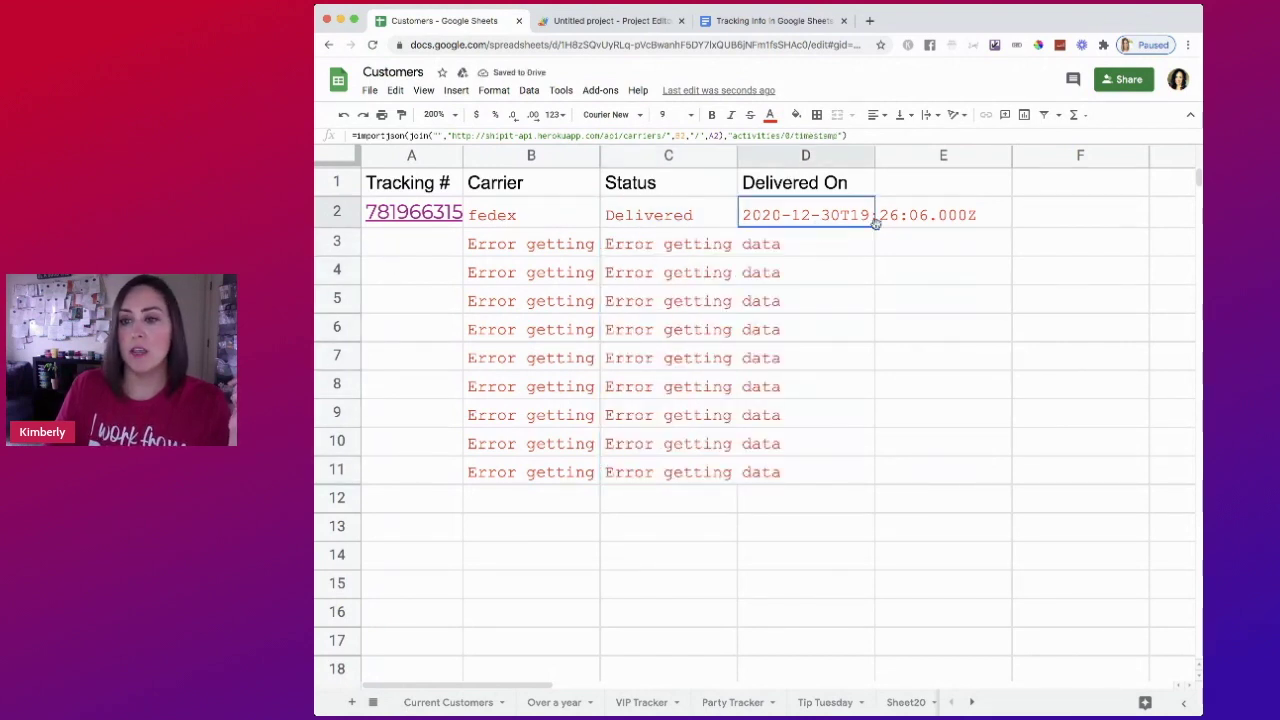
{"action": "left_click_drag", "start_coordinate": [875, 226], "coordinate": [868, 472]}
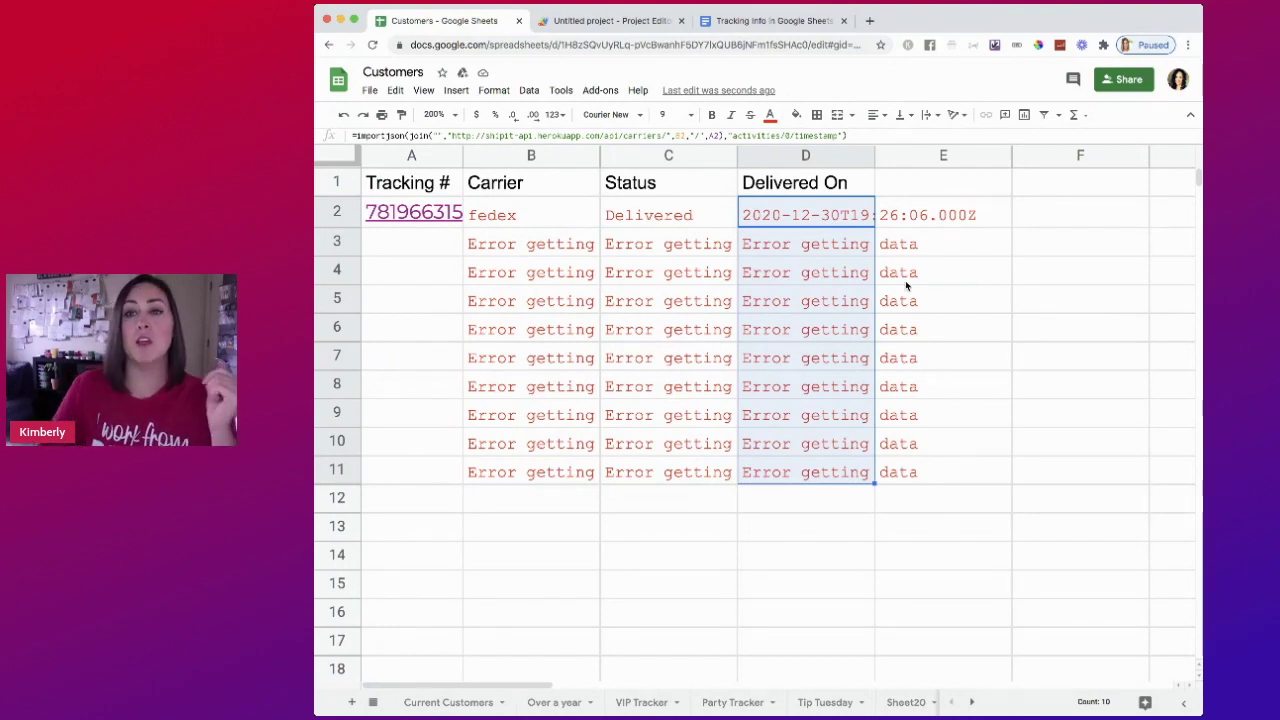
Return to the tracking document and review the script setup instructions at its beginning.
{"action": "left_click", "coordinate": [750, 21]}
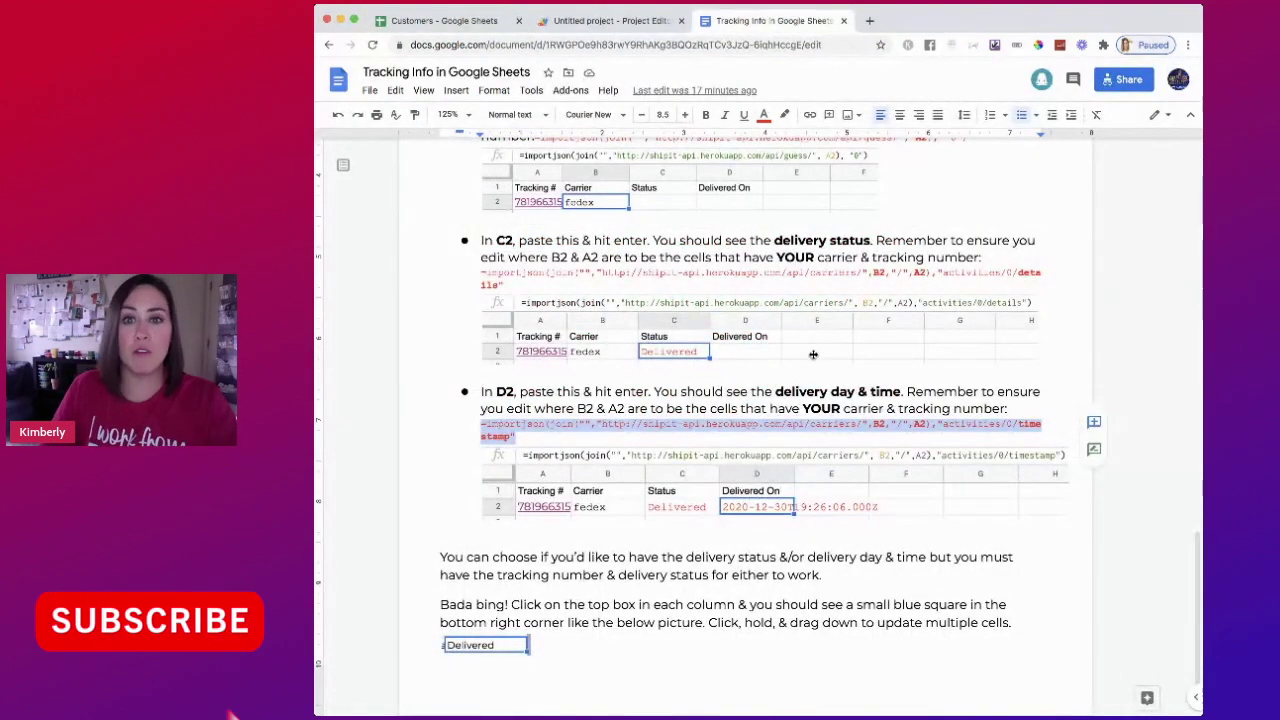
{"action": "scroll", "coordinate": [815, 350], "scroll_direction": "up", "scroll_amount": 15}
{"action": "scroll", "coordinate": [815, 353], "scroll_direction": "up", "scroll_amount": 10}
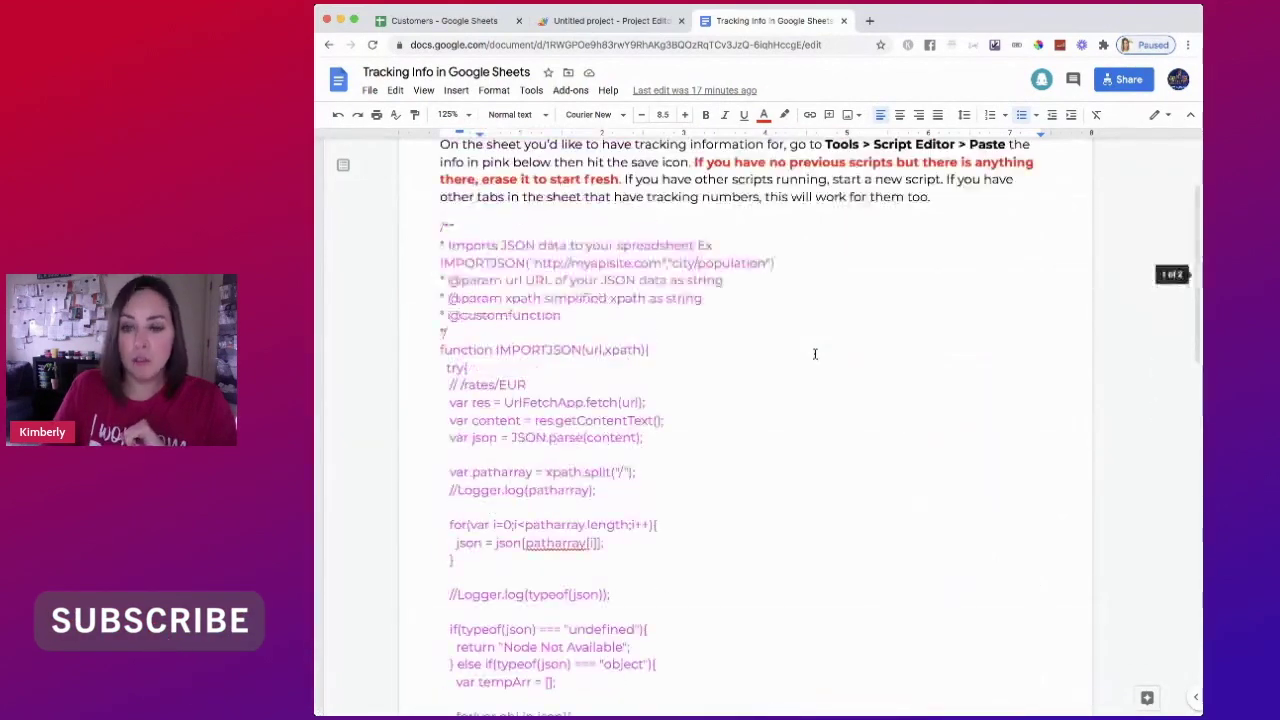
{"action": "left_click", "coordinate": [493, 356]}
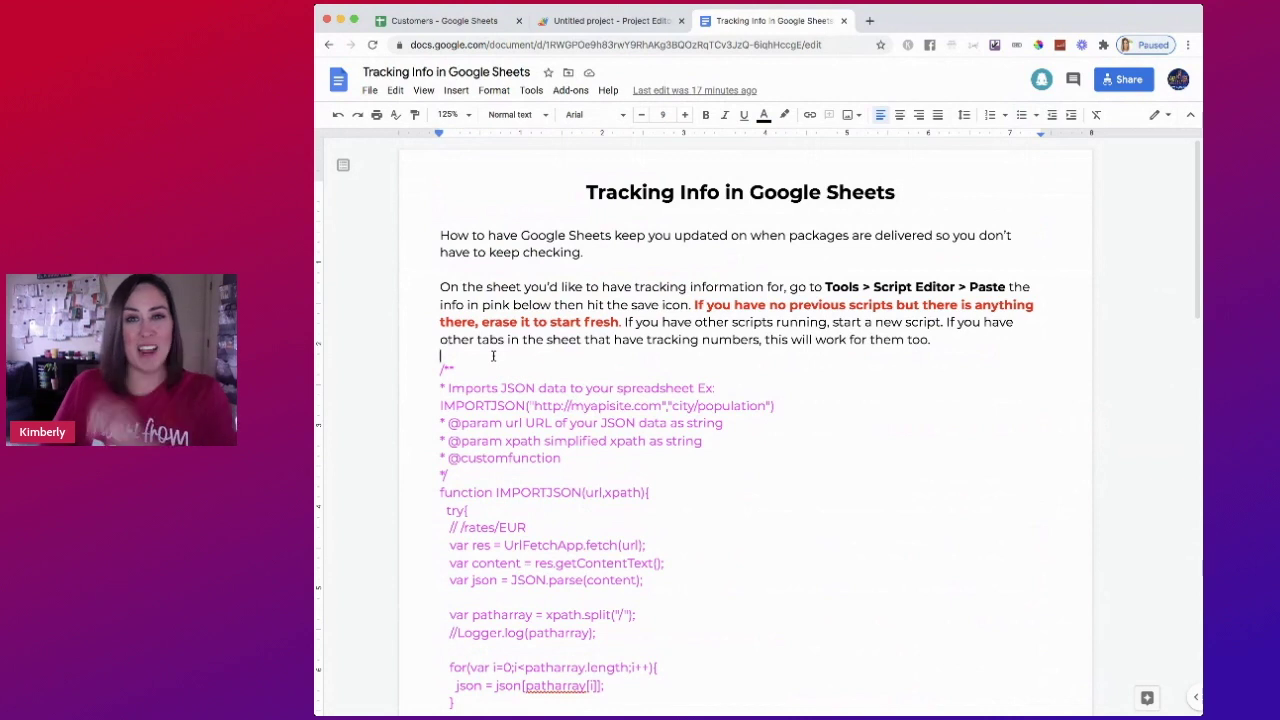